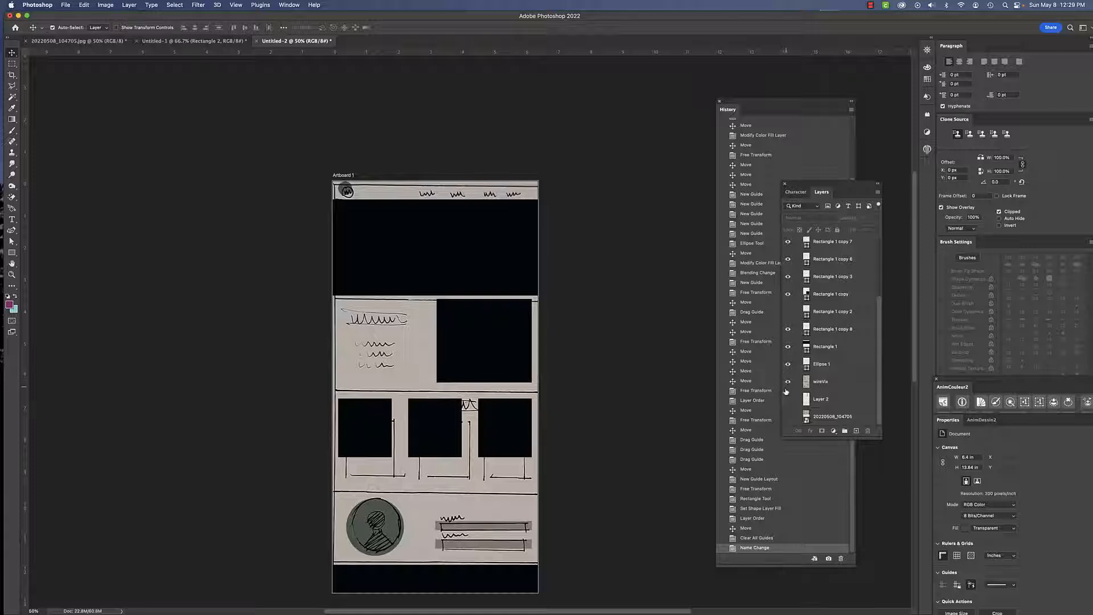
- Rename the wireVix layer to "wireVix.png, wireVix.jpg" so it exports as PNG and JPG assets
left_click(787, 381)
double_click(831, 383)
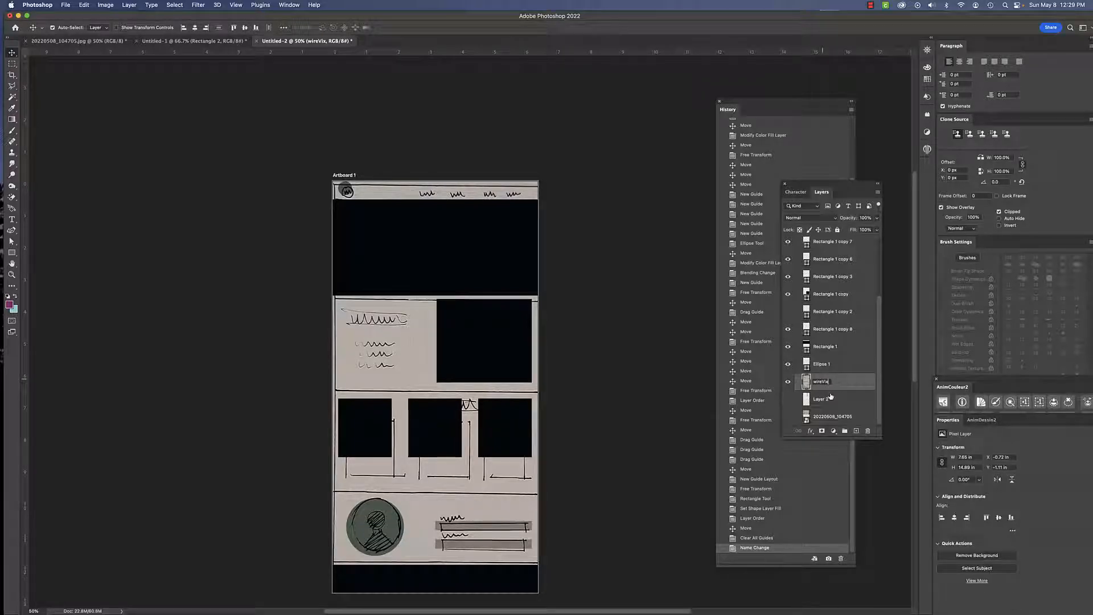
type(".png, wireVix.jpg")
key("Return")
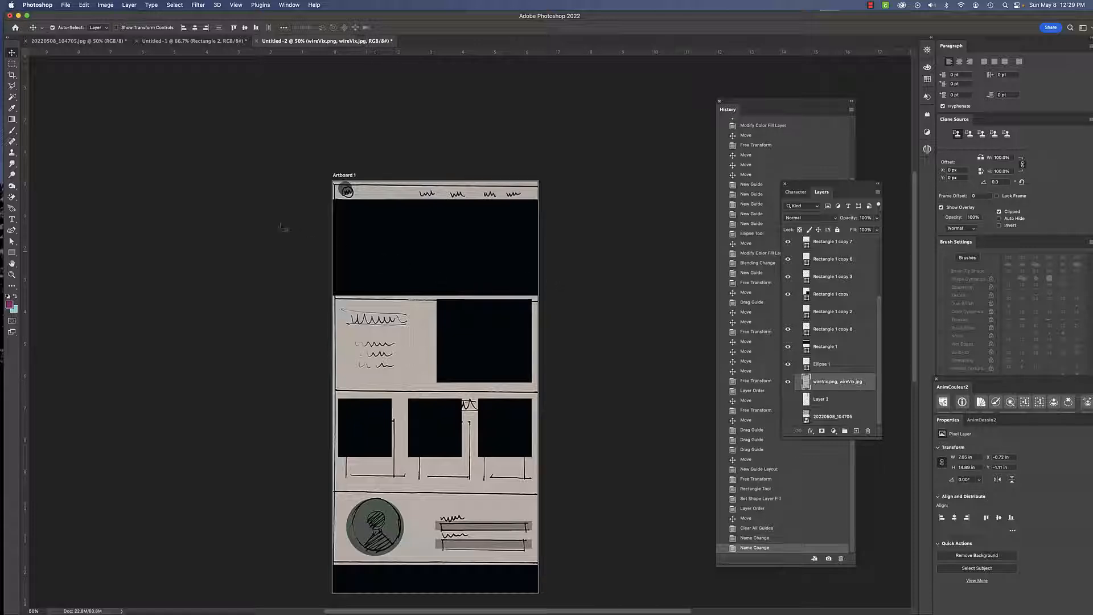
- Turn on Generate Image Assets for the document
left_click(65, 5)
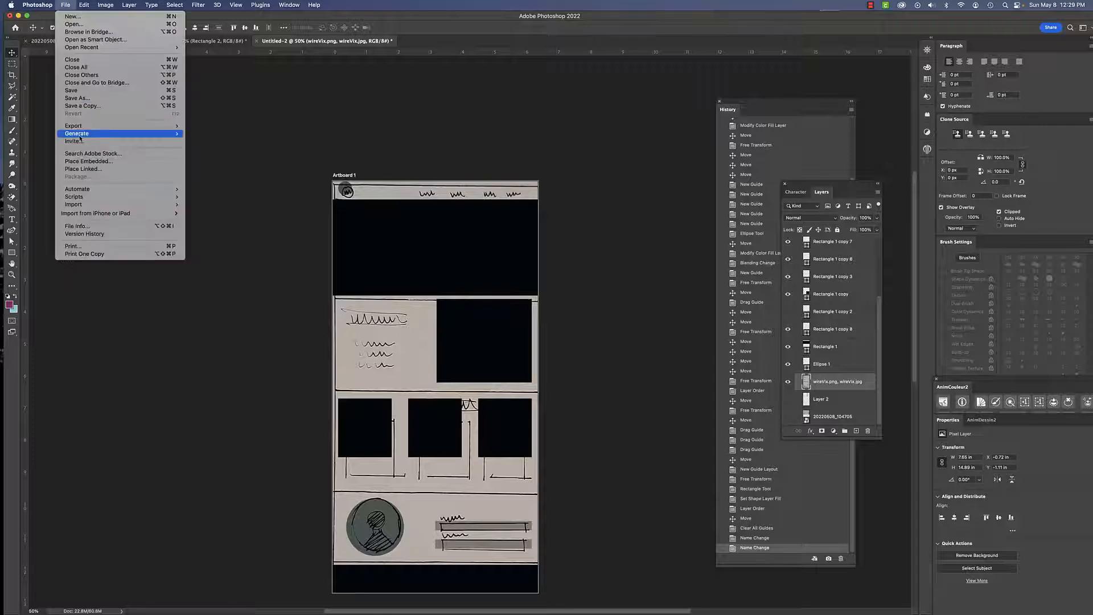
mouse_move(173, 136)
left_click(210, 133)
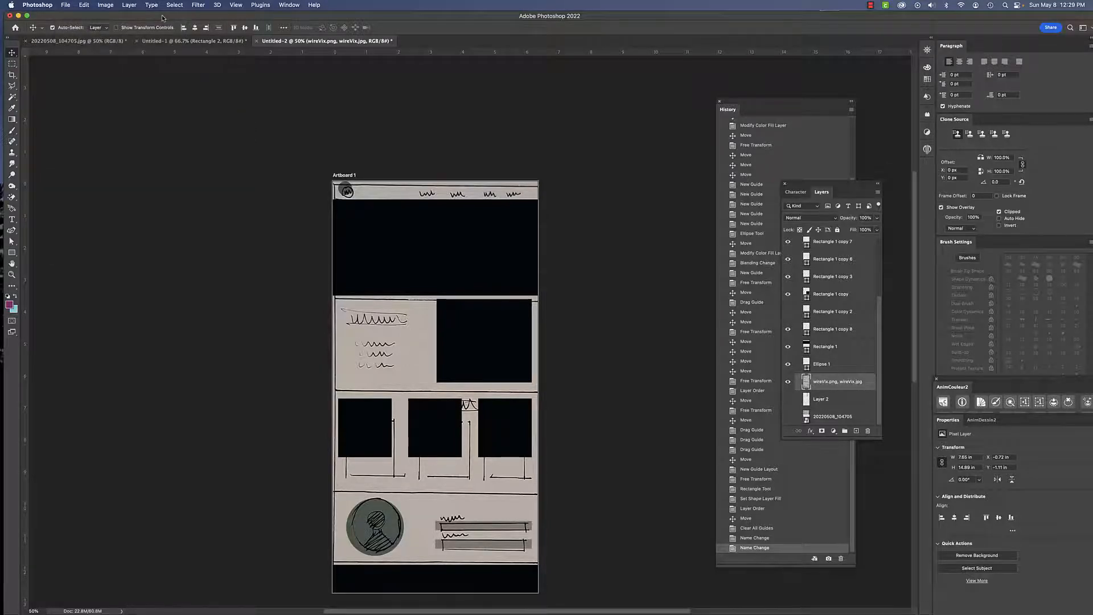
mouse_move(162, 18)
left_mouse_down()
mouse_move(154, 62)
mouse_move(161, 3)
left_mouse_up()
- Switch to Adobe XD and move its window up on screen
key("super+Tab")
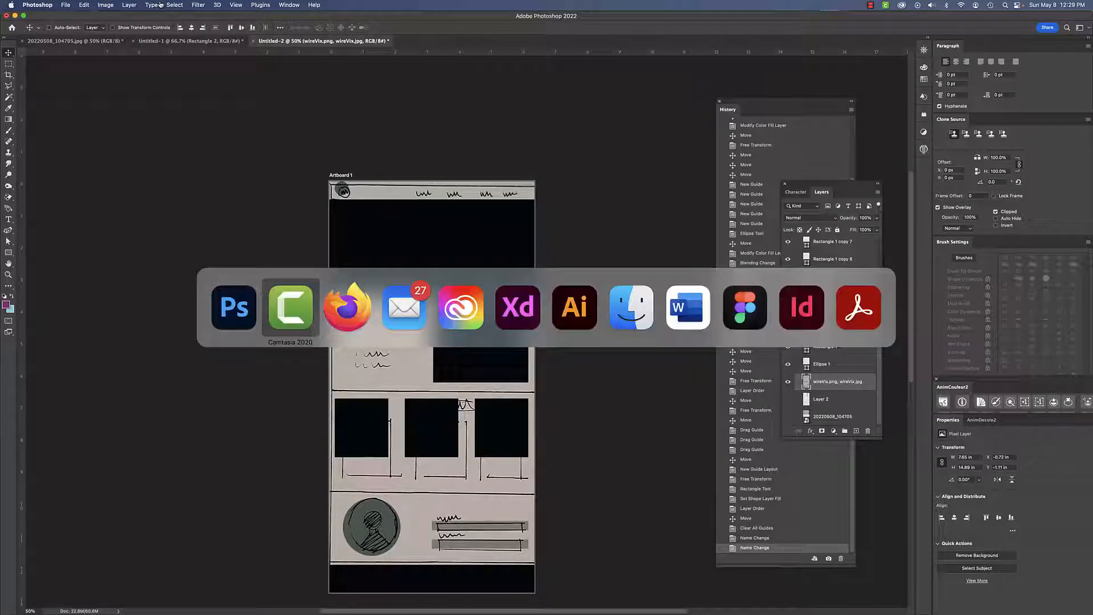
key("super+Tab")
key("super+Tab")
key("super+Tab")
key("super+Tab")
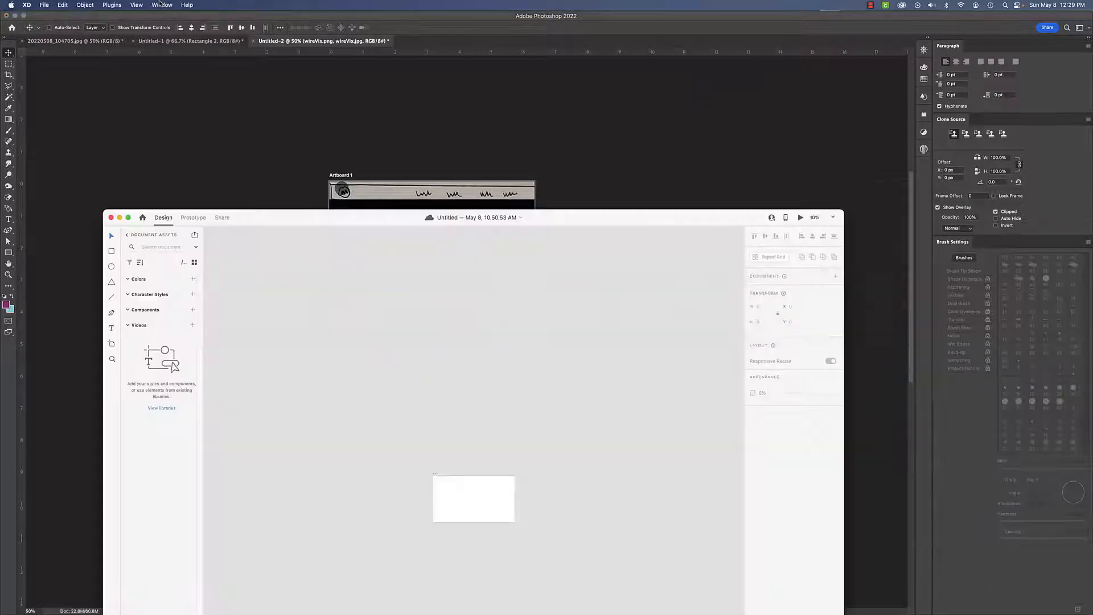
left_click_drag(300, 217, 278, 32)
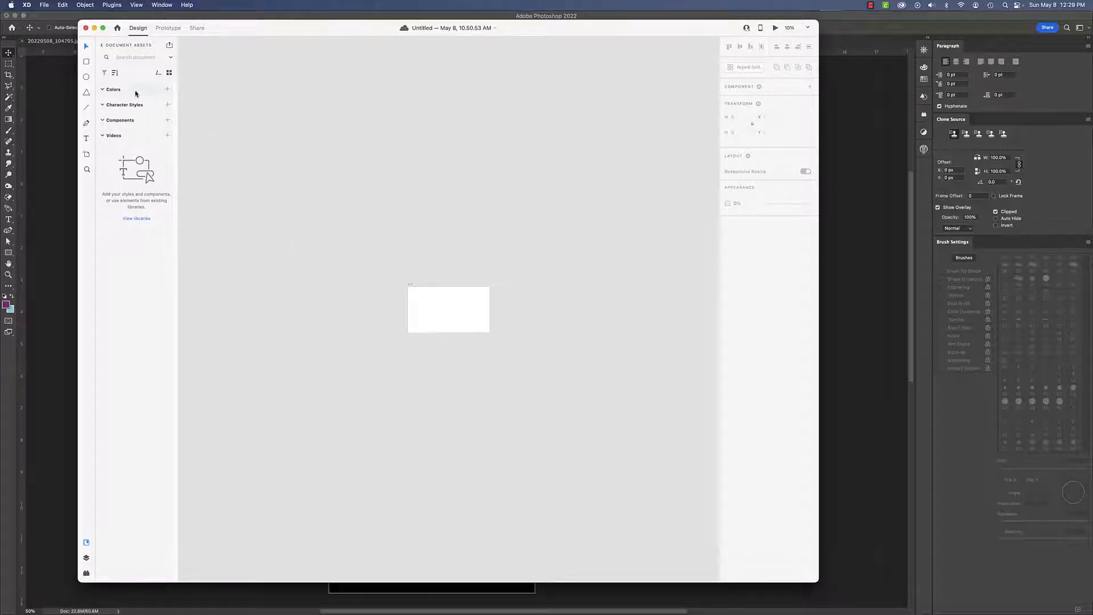
- Create a new document using the Web 1920 preset
key("super+n")
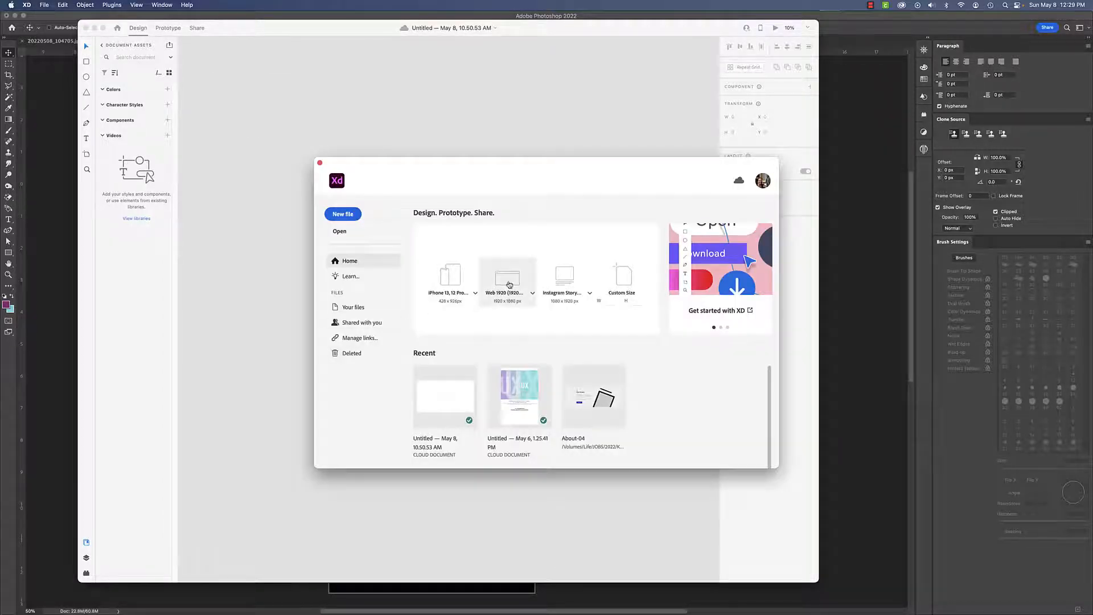
left_click(511, 279)
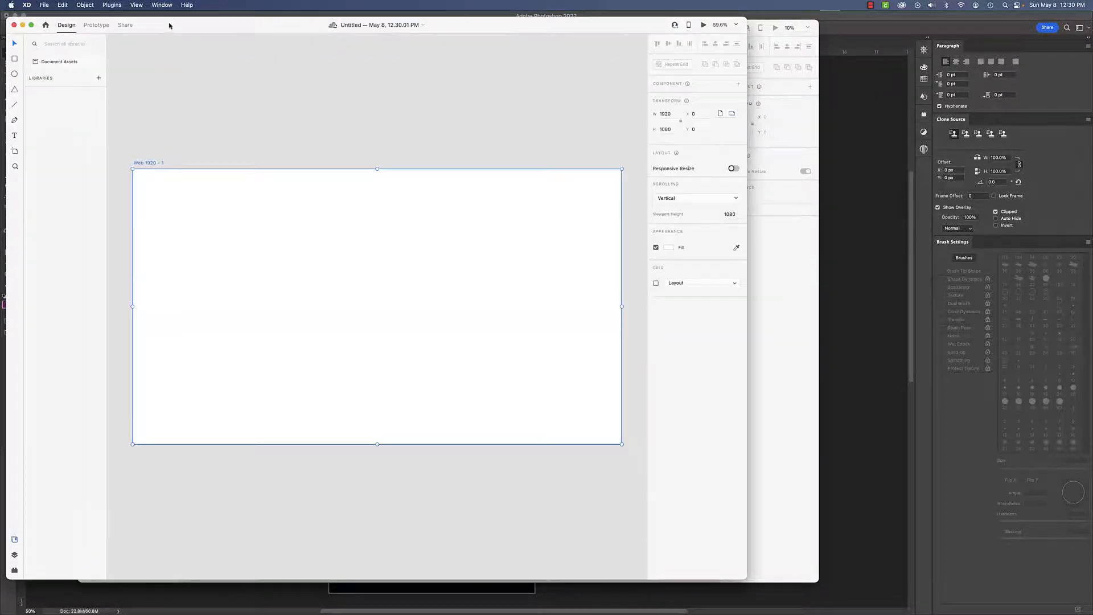
left_click_drag(167, 28, 206, 30)
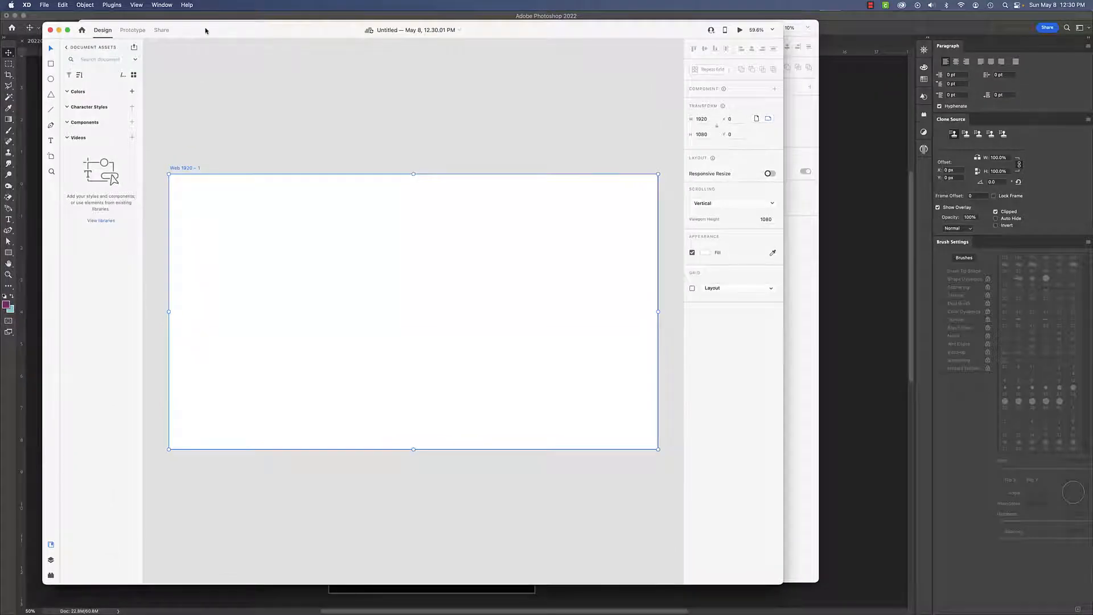
- Bring the wireVix.jpg image from Finder into the artboard and align it to the artboard's top-left corner
key("super+Tab")
key("super+Tab")
key("super+Tab")
key("super+Tab")
key("super+Tab")
key("super+Tab")
key("super+Tab")
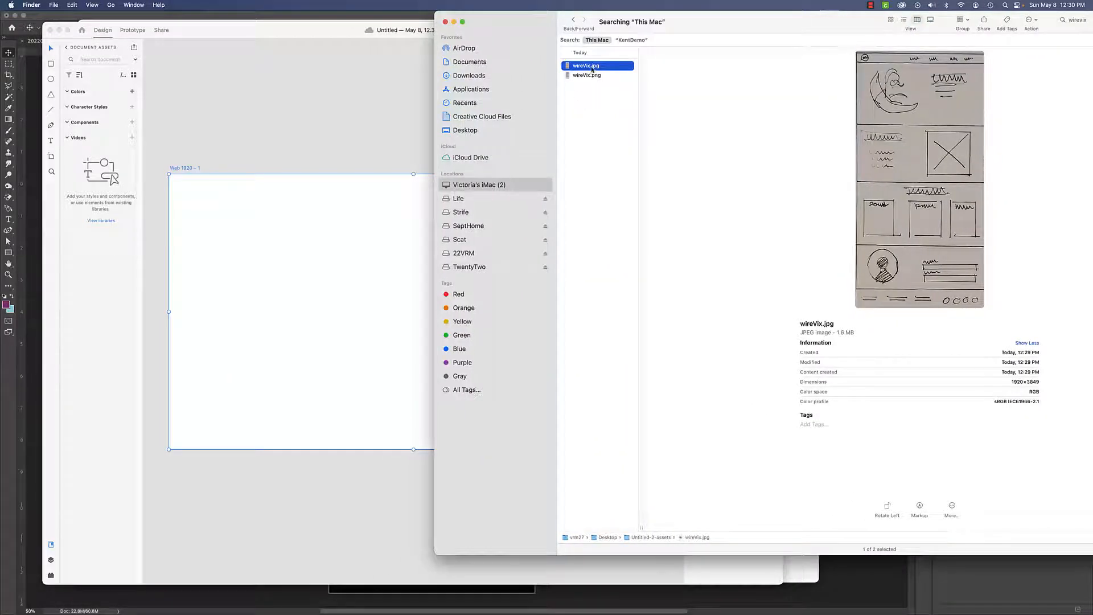
left_click_drag(592, 67, 334, 242)
left_click(507, 358)
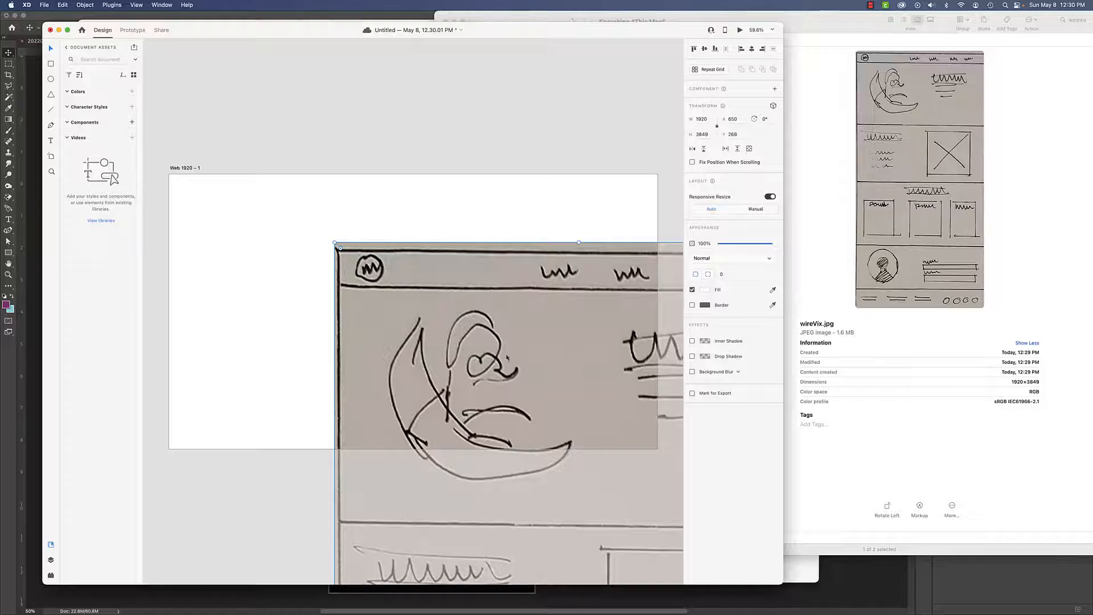
left_click_drag(507, 358, 349, 285)
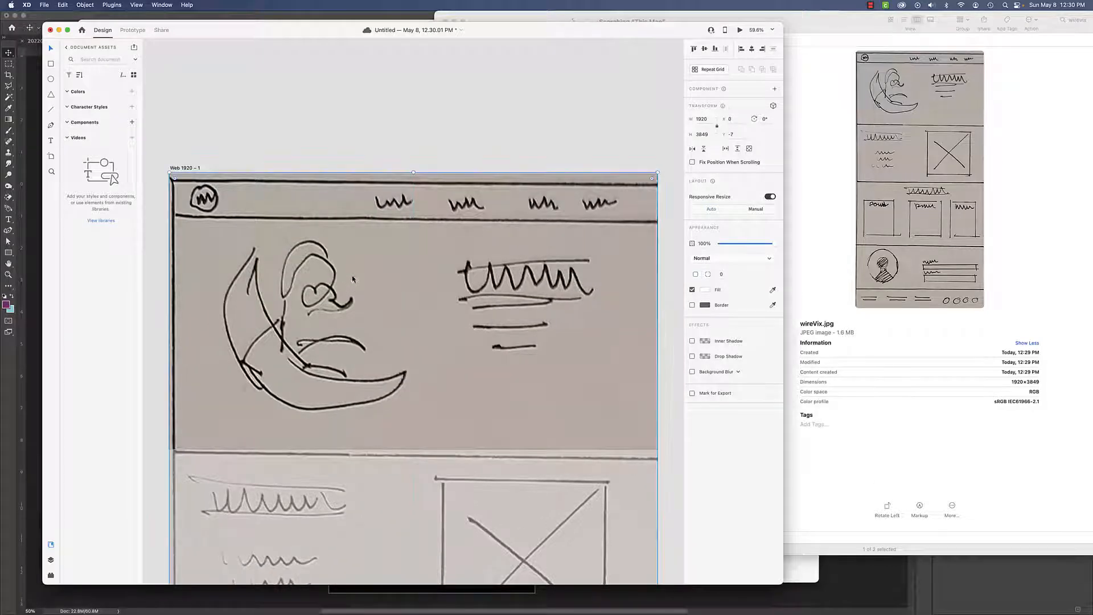
- Enlarge the window and extend the Web 1920 – 1 artboard's height to about 3828 px to show the whole wireframe
left_click_drag(518, 30, 485, 19)
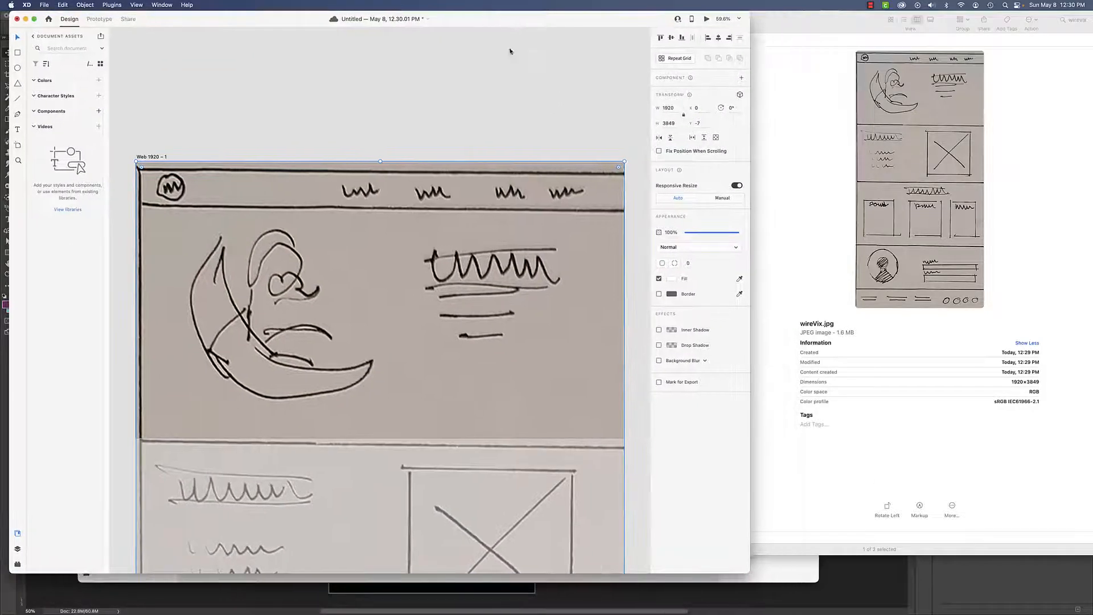
double_click(750, 568)
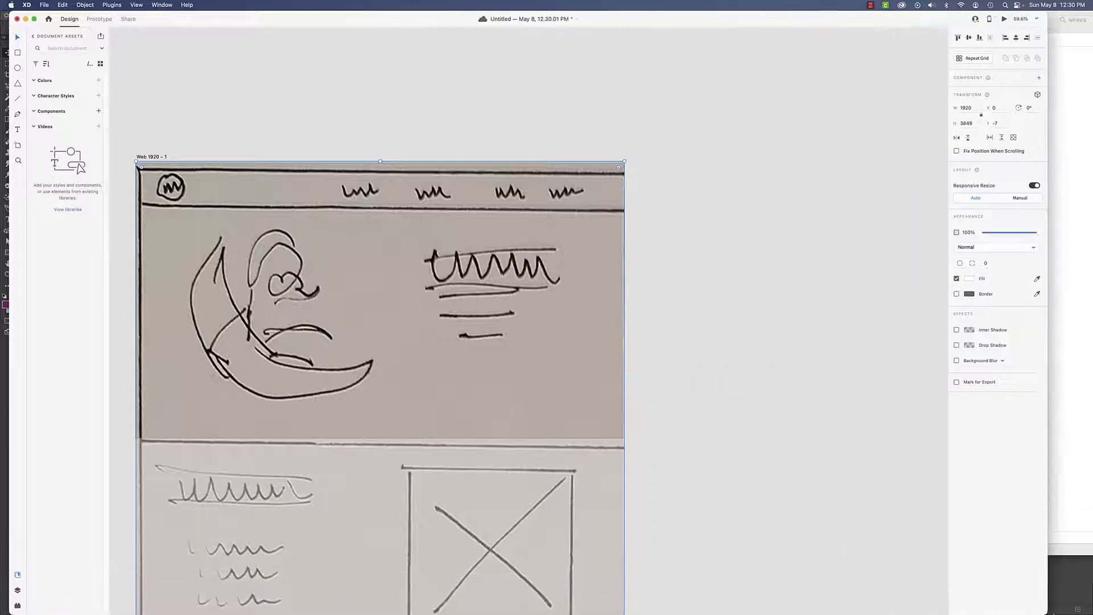
key("super+minus")
key("super+minus")
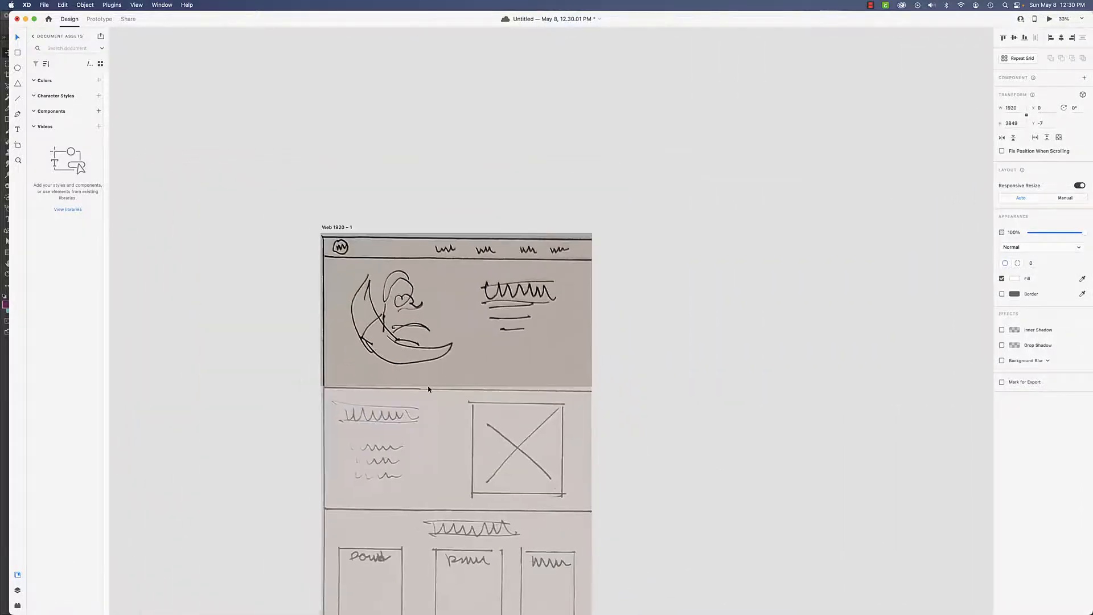
left_click(325, 365)
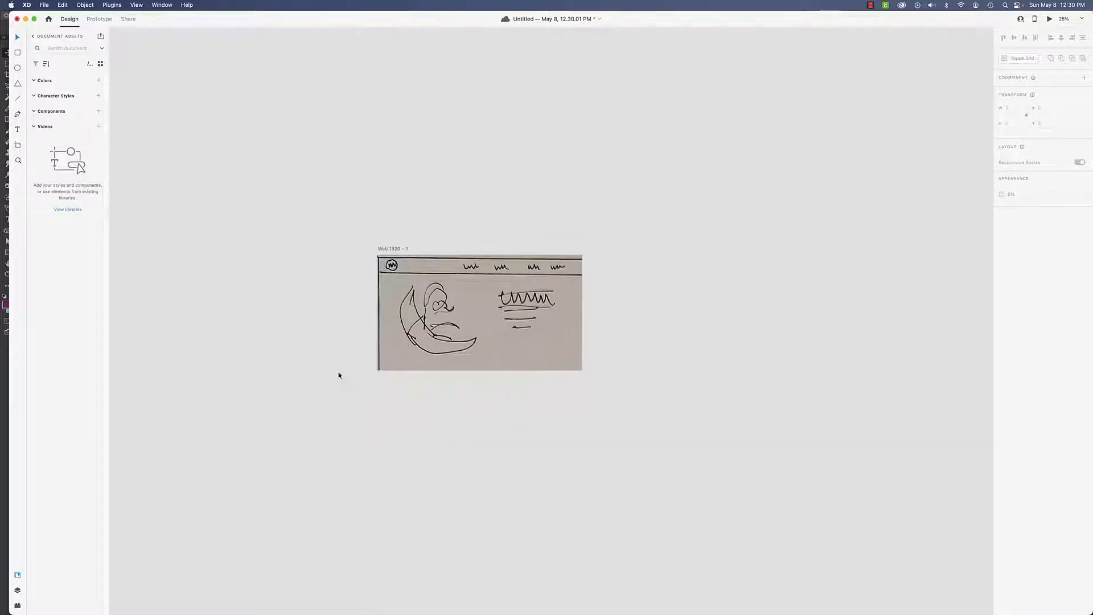
left_click(414, 347)
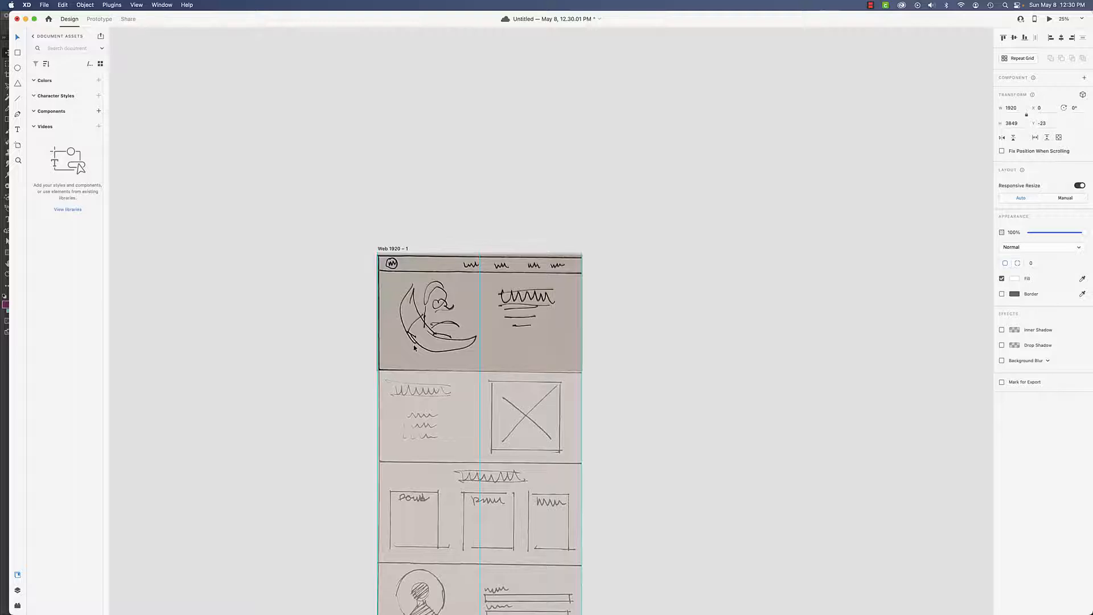
left_click_drag(414, 347, 413, 349)
left_click(290, 359)
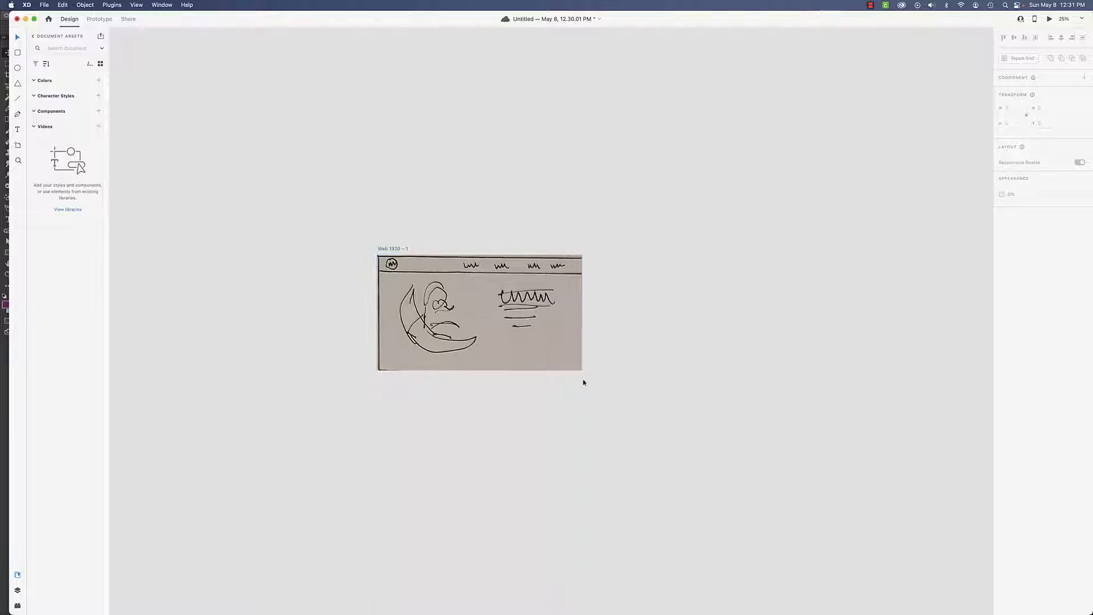
left_click(395, 251)
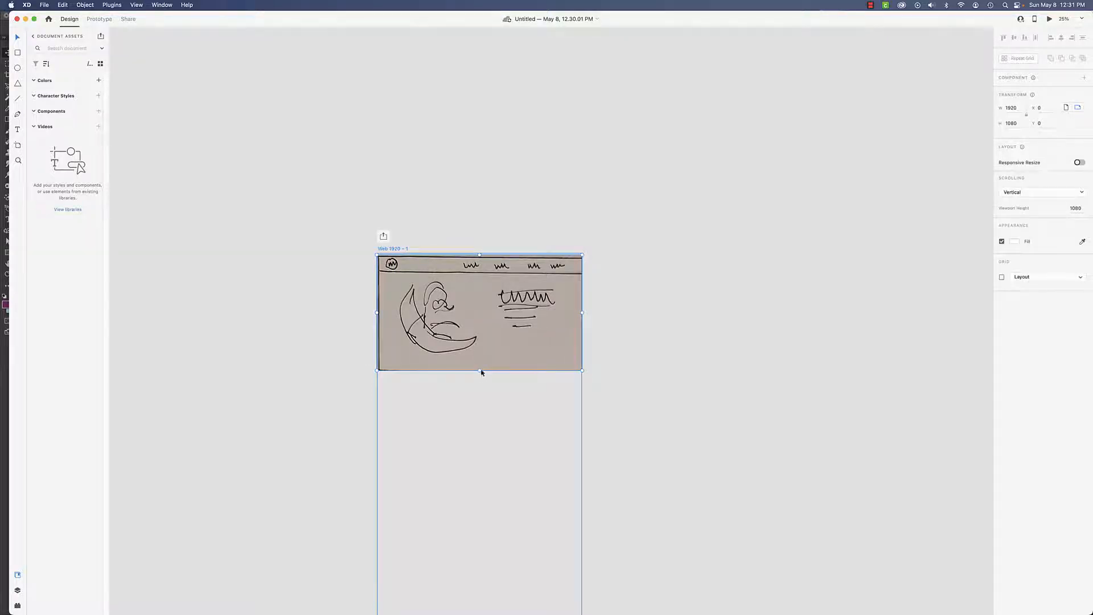
left_click_drag(480, 369, 479, 585)
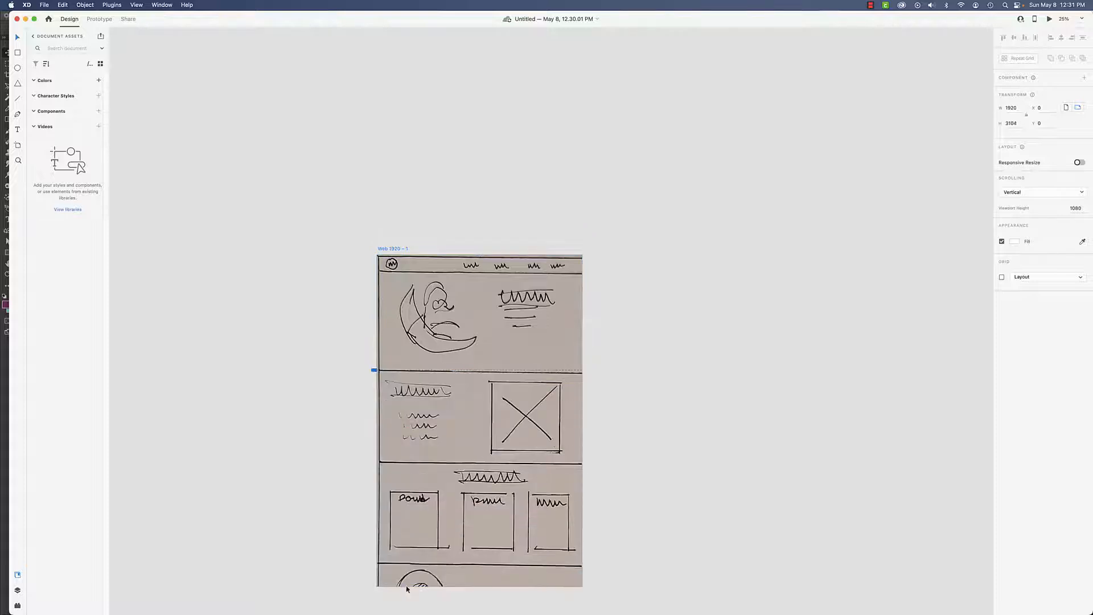
scroll(459, 429, "down", 8)
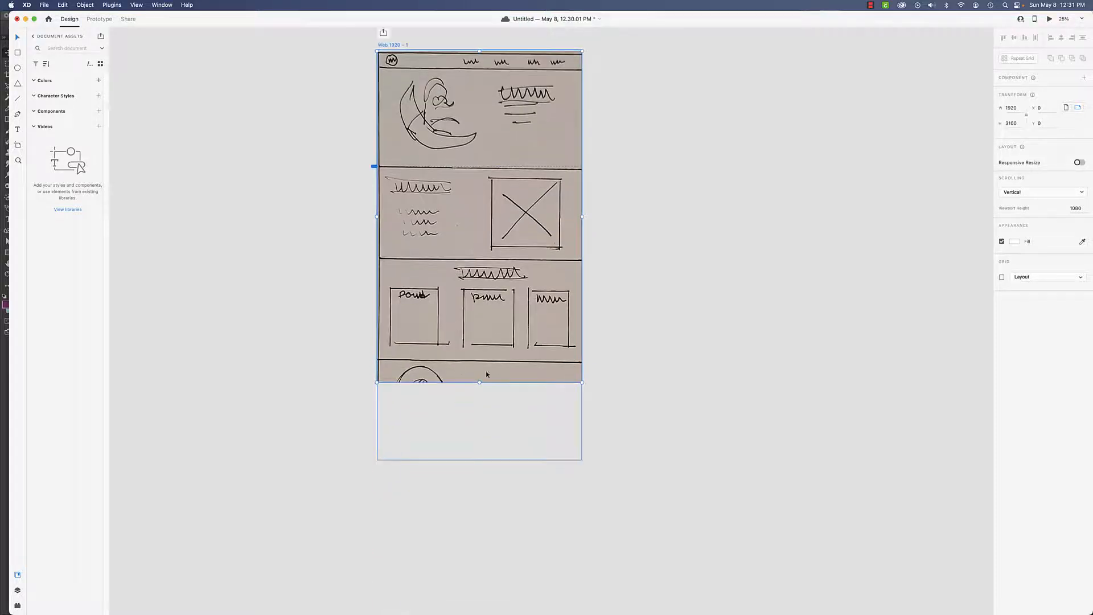
mouse_move(477, 386)
left_mouse_down()
mouse_move(476, 462)
mouse_move(430, 494)
mouse_move(444, 463)
left_mouse_up()
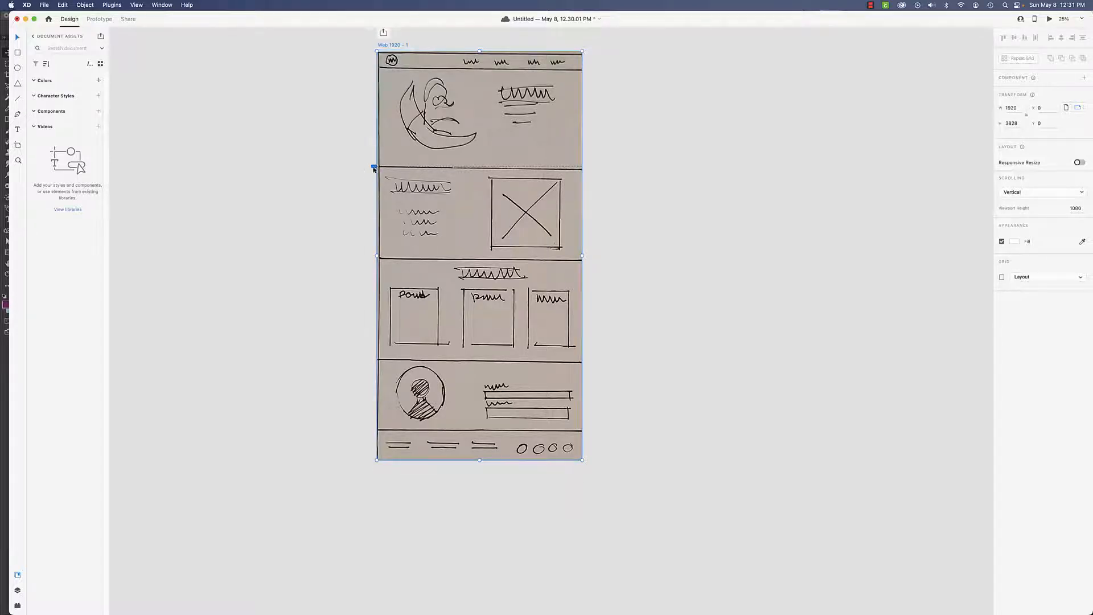
- Draw a header rectangle across the top of the artboard, about 1920 × 159 px
left_click(358, 203)
left_click(433, 170)
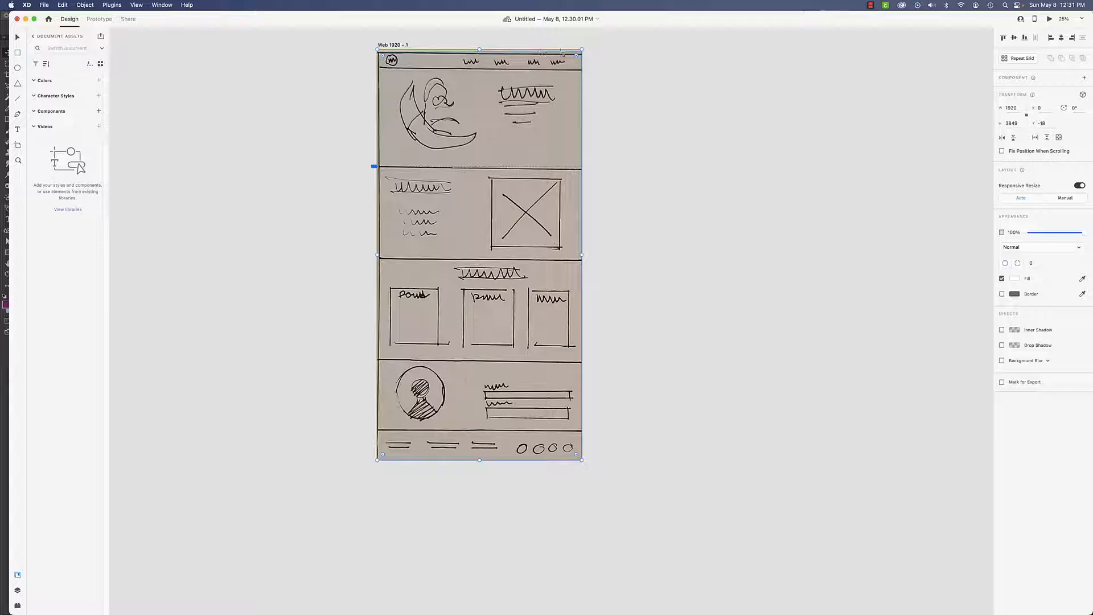
left_click_drag(562, 52, 378, 70)
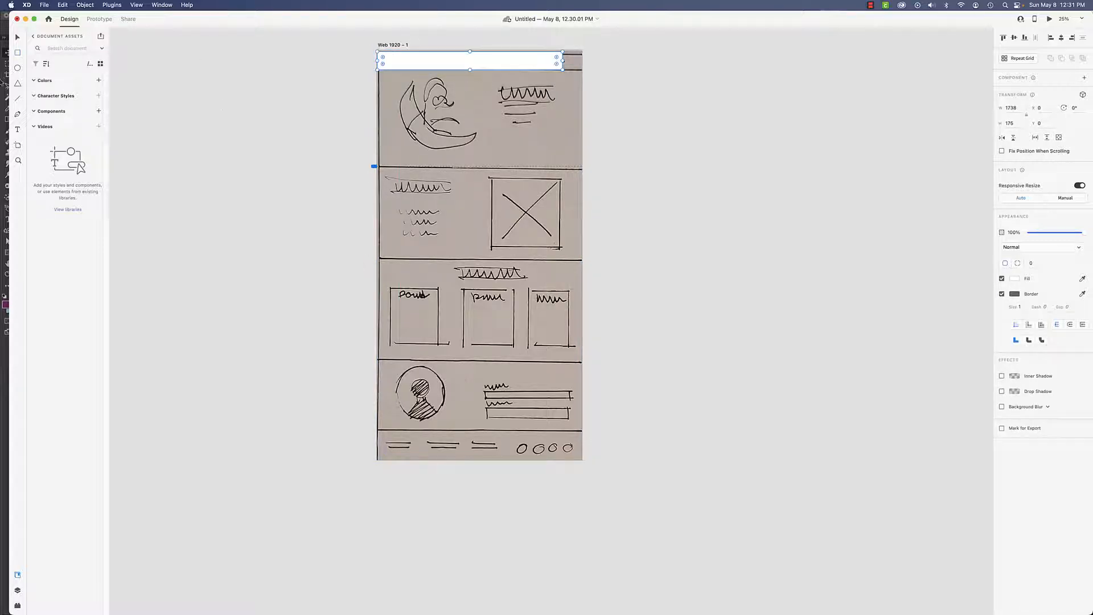
left_click(17, 38)
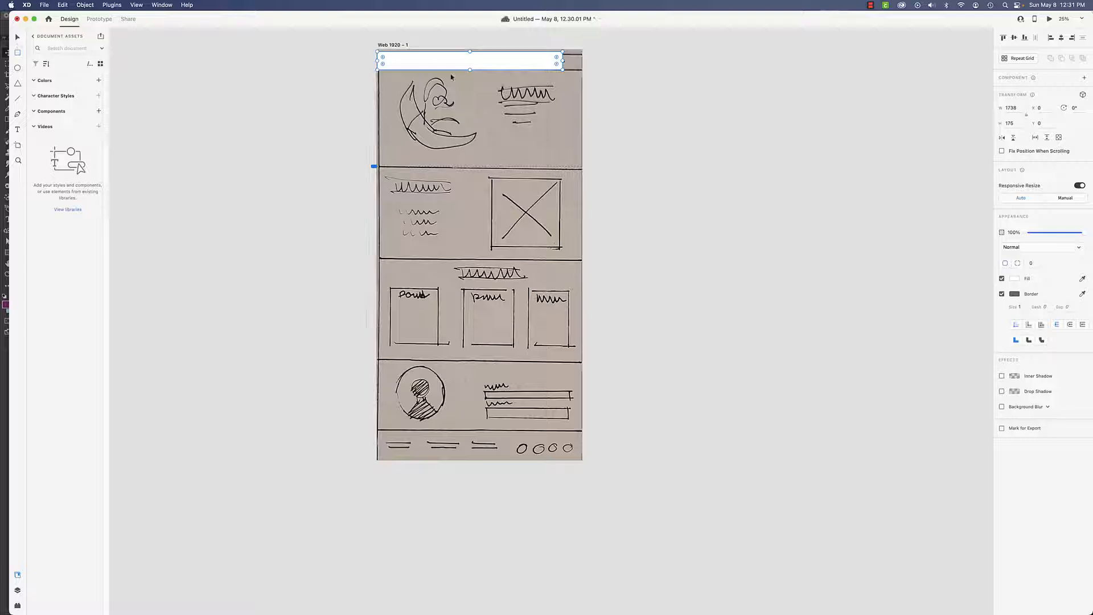
left_click_drag(562, 70, 590, 71)
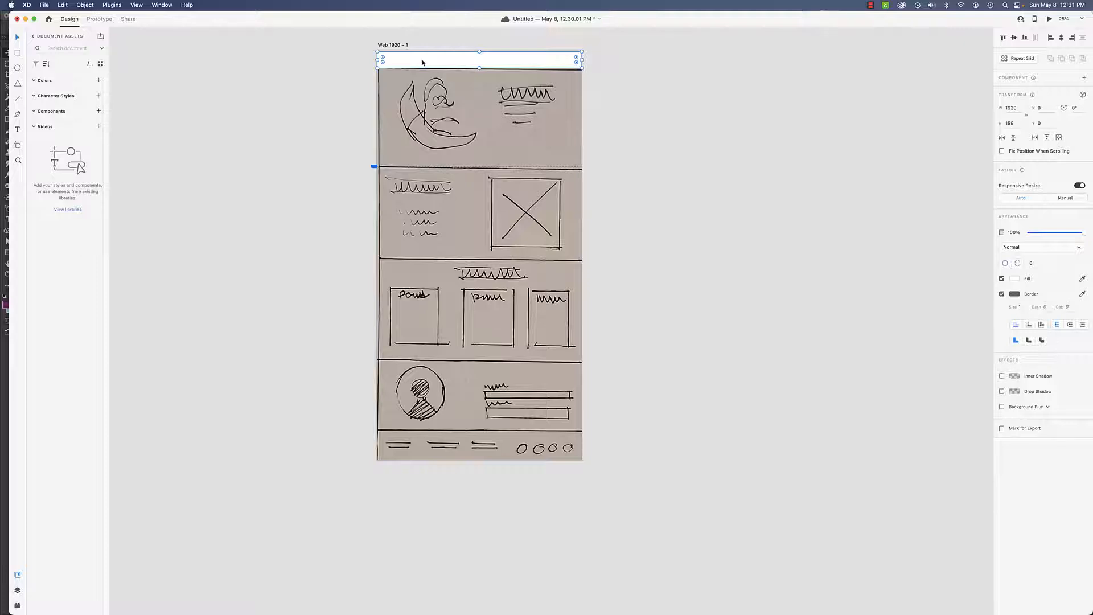
mouse_move(422, 62)
left_mouse_down()
mouse_move(408, 121)
mouse_move(436, 60)
left_mouse_up()
- Draw a 1920 × 936 px rectangle over the hero section and fill it black
mouse_move(439, 96)
left_mouse_down()
mouse_move(442, 73)
mouse_move(484, 169)
left_mouse_up()
left_click(1015, 279)
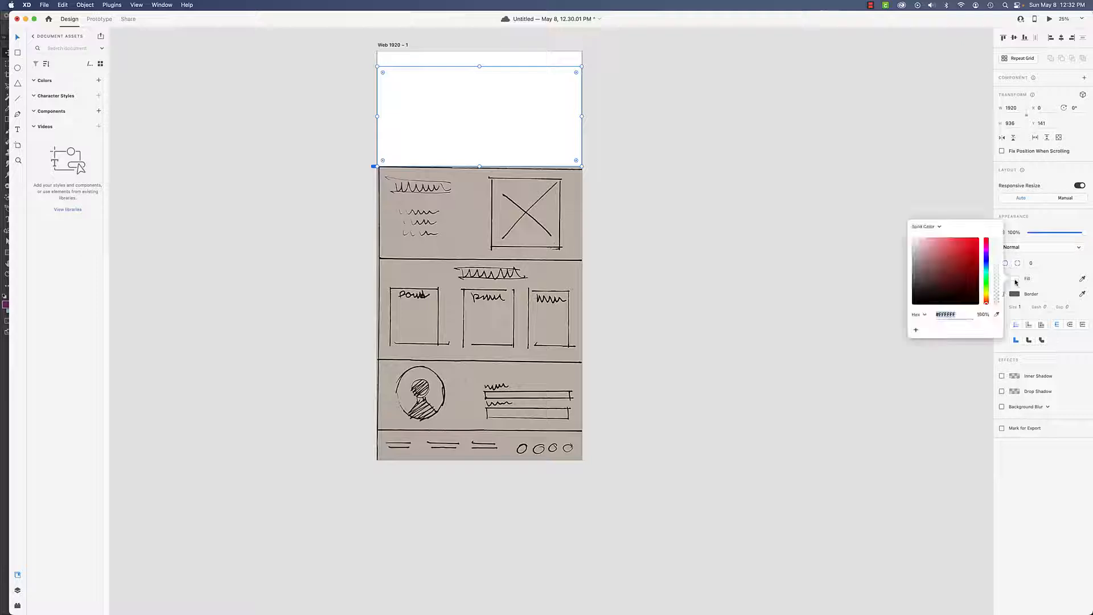
left_click_drag(941, 273, 978, 301)
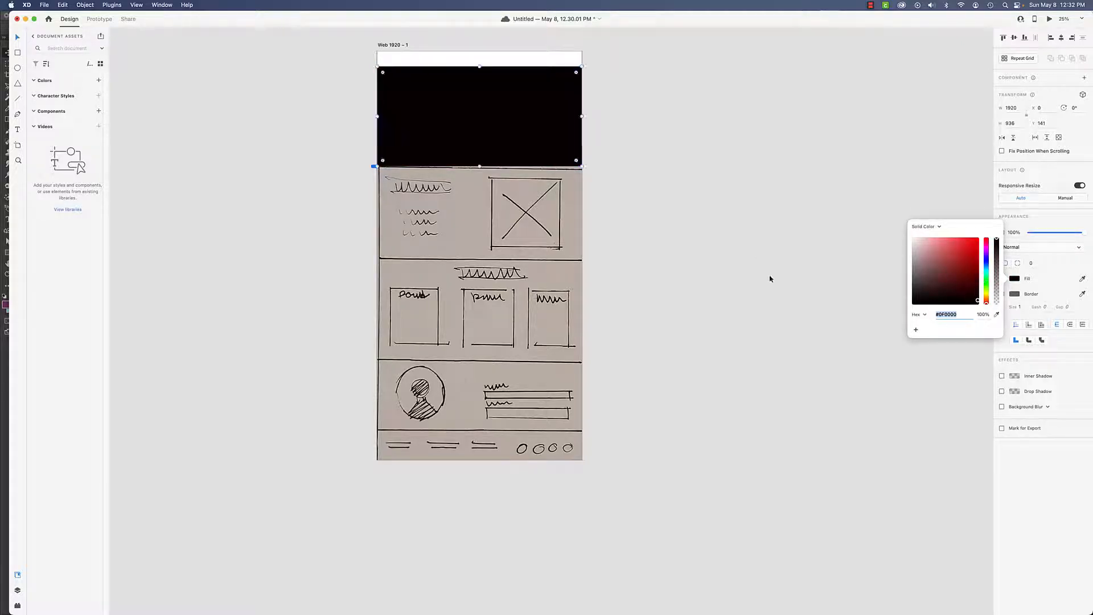
left_click(642, 215)
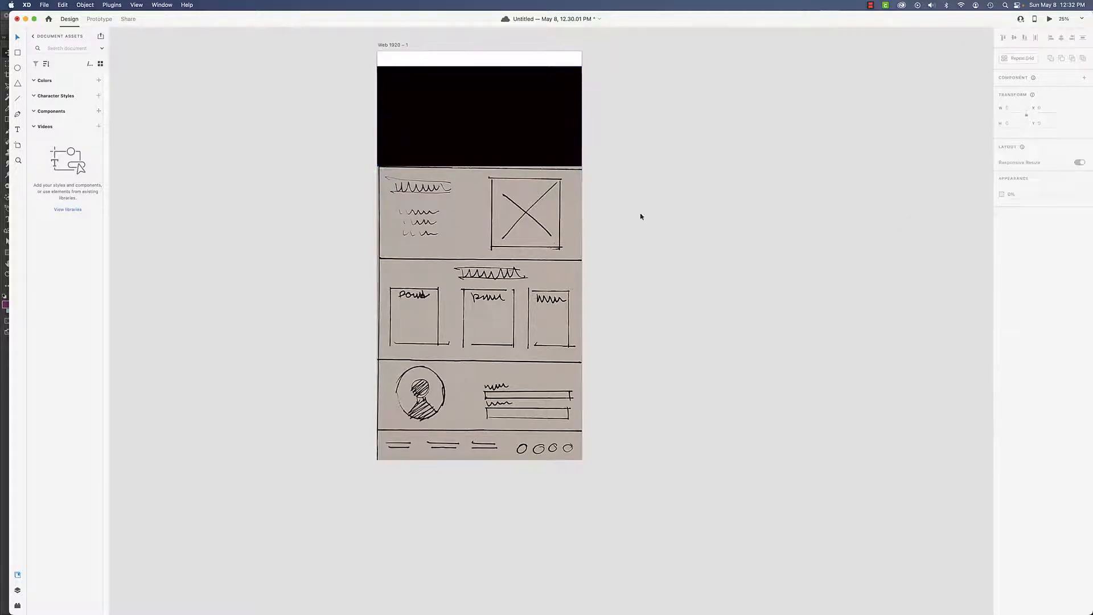
- Duplicate the black rectangle and resize copies to cover the placeholder boxes in the second and third sections
left_click(448, 115)
left_click_drag(479, 109, 478, 245)
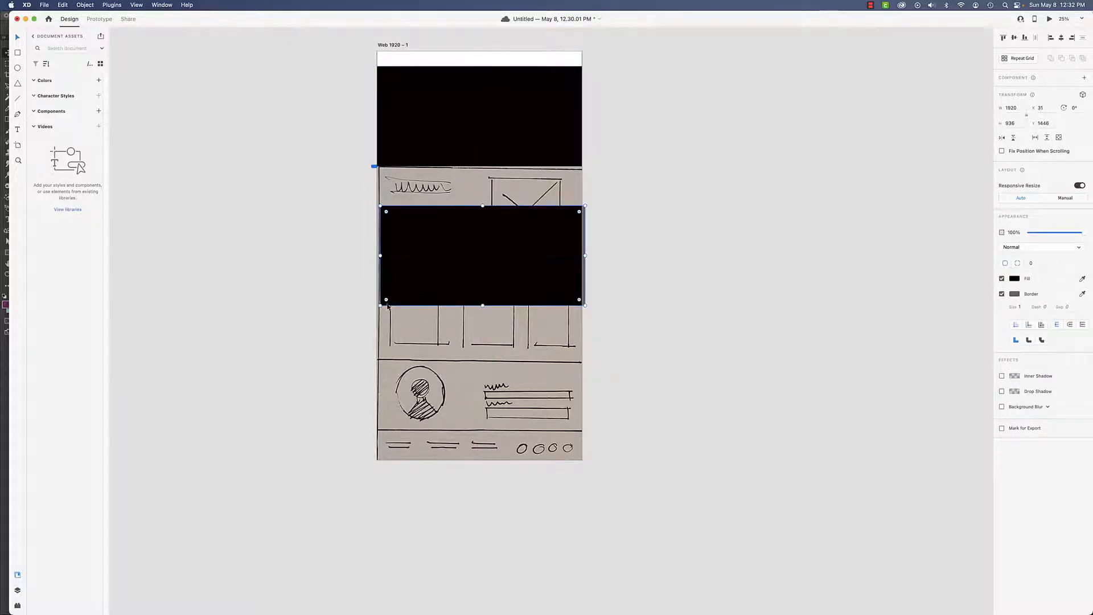
mouse_move(380, 305)
left_mouse_down()
mouse_move(510, 244)
mouse_move(533, 277)
mouse_move(523, 278)
mouse_move(524, 223)
mouse_move(493, 309)
left_mouse_up()
left_click_drag(456, 279, 551, 317)
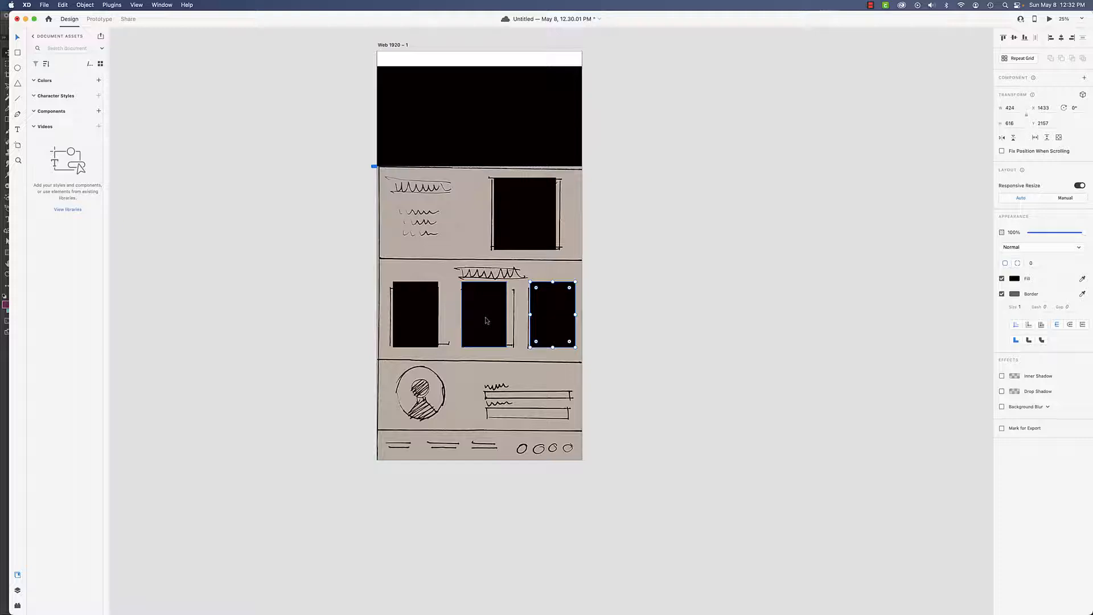
- Select the three card rectangles in the third section and nudge them slightly left
left_click(486, 321, "shift")
left_click(402, 325, "shift")
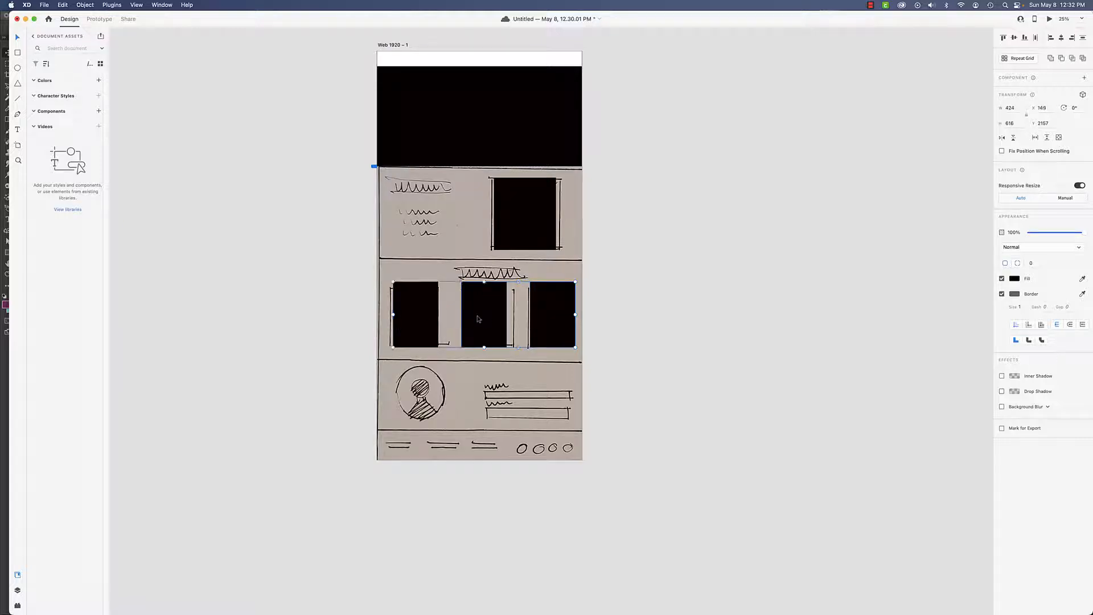
left_click_drag(478, 319, 474, 319)
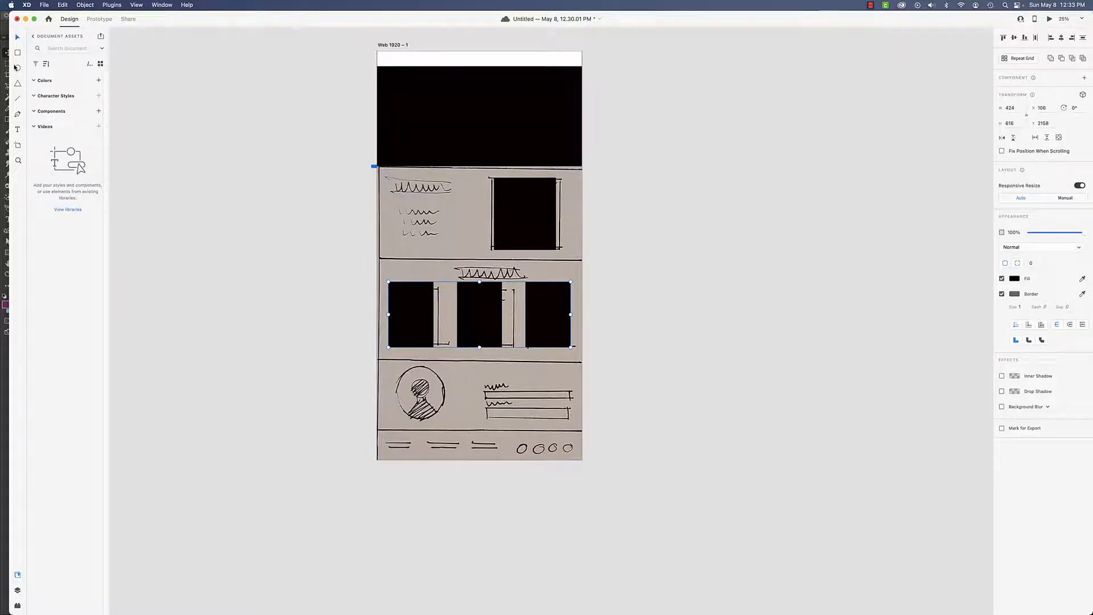
- Draw a circle about 515 px wide over the avatar sketch in the fourth section
mouse_move(402, 369)
left_mouse_down()
mouse_move(455, 424)
mouse_move(428, 405)
left_mouse_up()
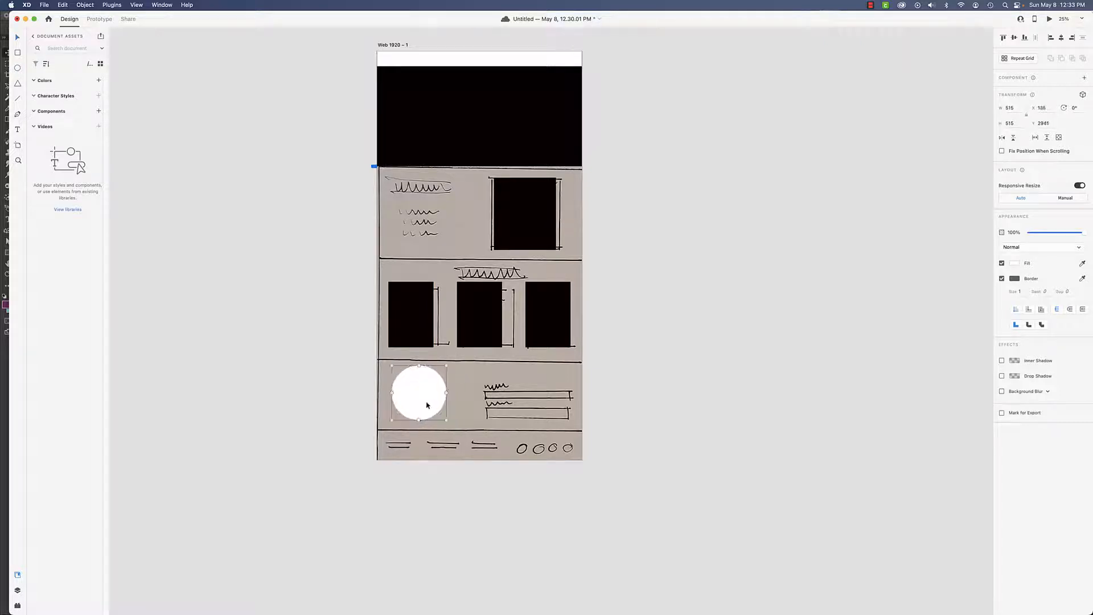
- Switch to Figma and examine the Home – Desktop reference frame, inspecting the header's Home | About navigation text
key("super+Tab")
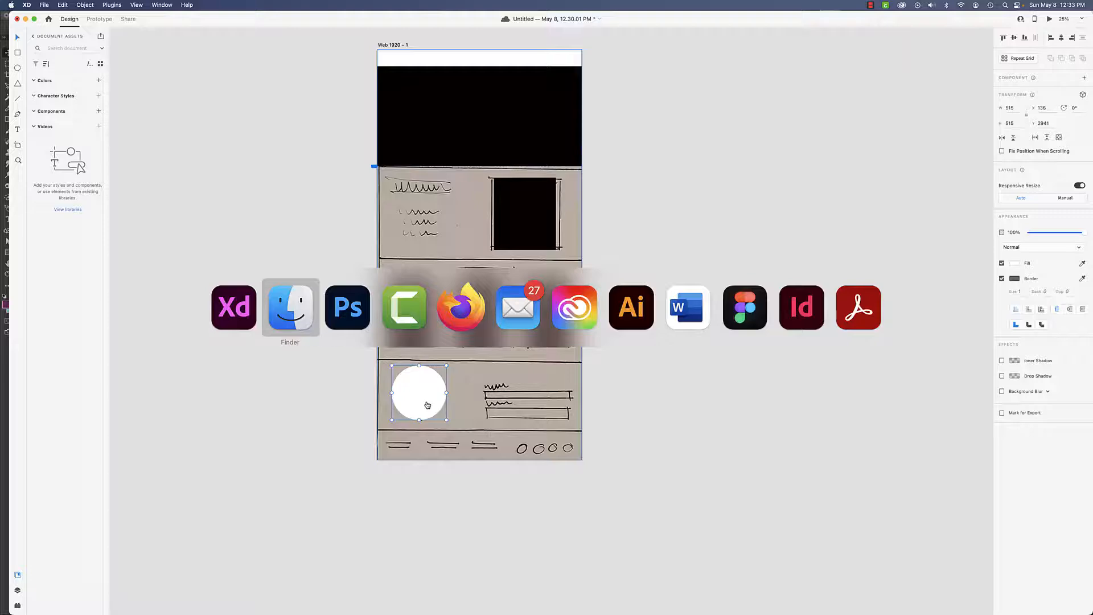
key("super+Tab")
key("super+Tab")
key("super+Tab")
key("super+Tab")
key("super+Tab")
key("super+Tab")
key("super+Tab")
key("super+Tab")
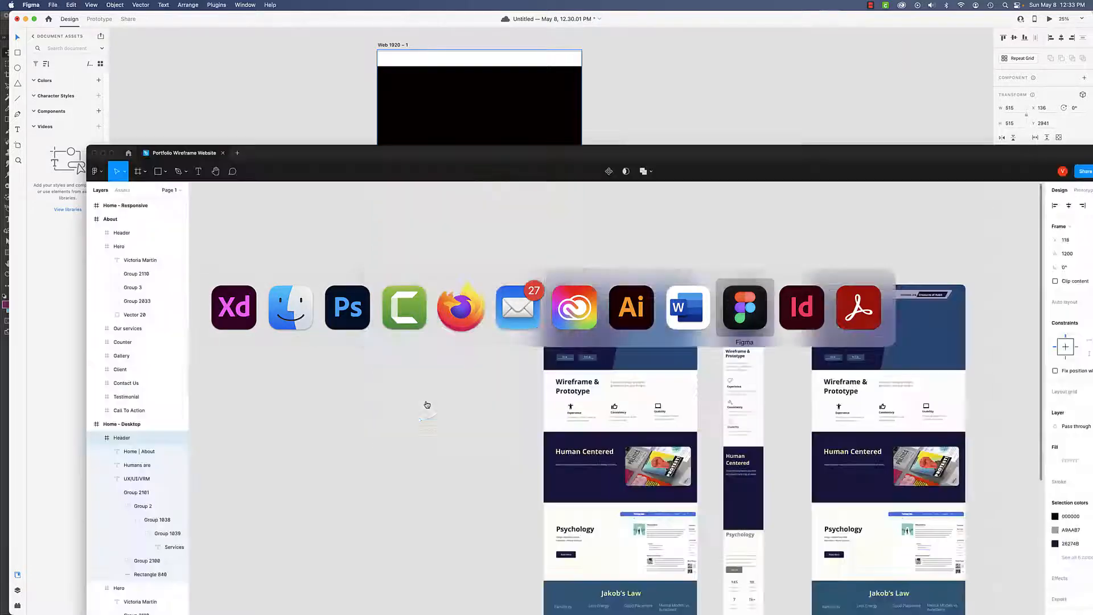
double_click(508, 154)
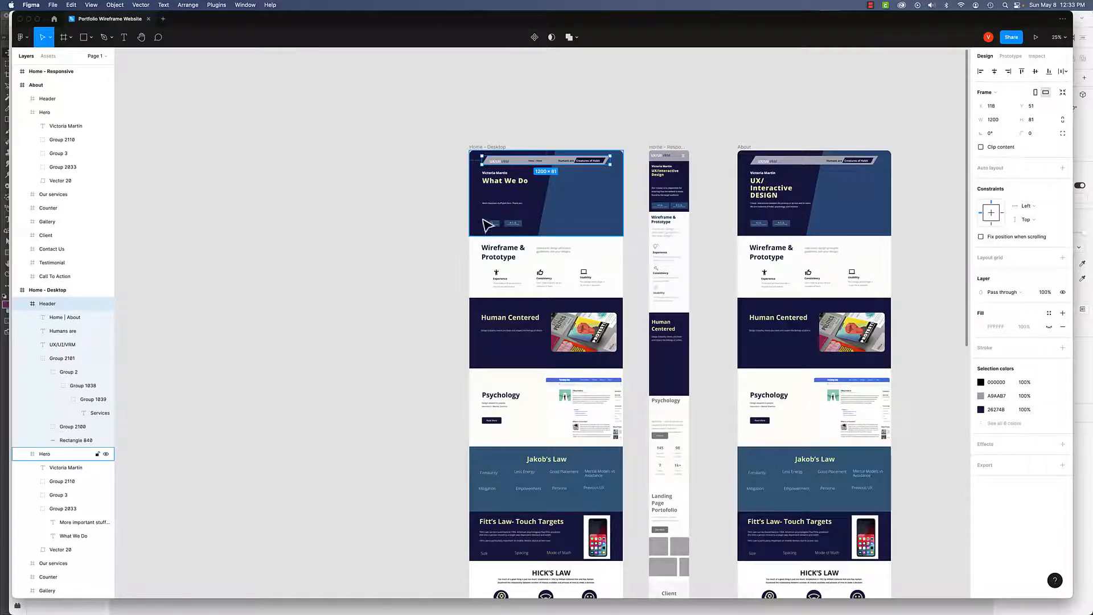
left_click(483, 148)
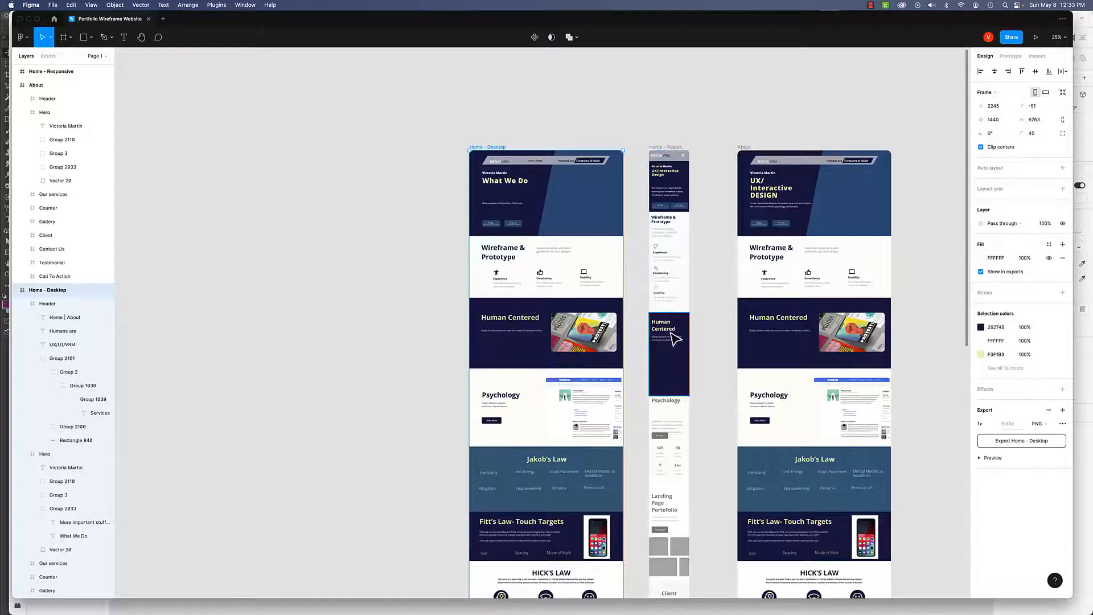
key("shift+0")
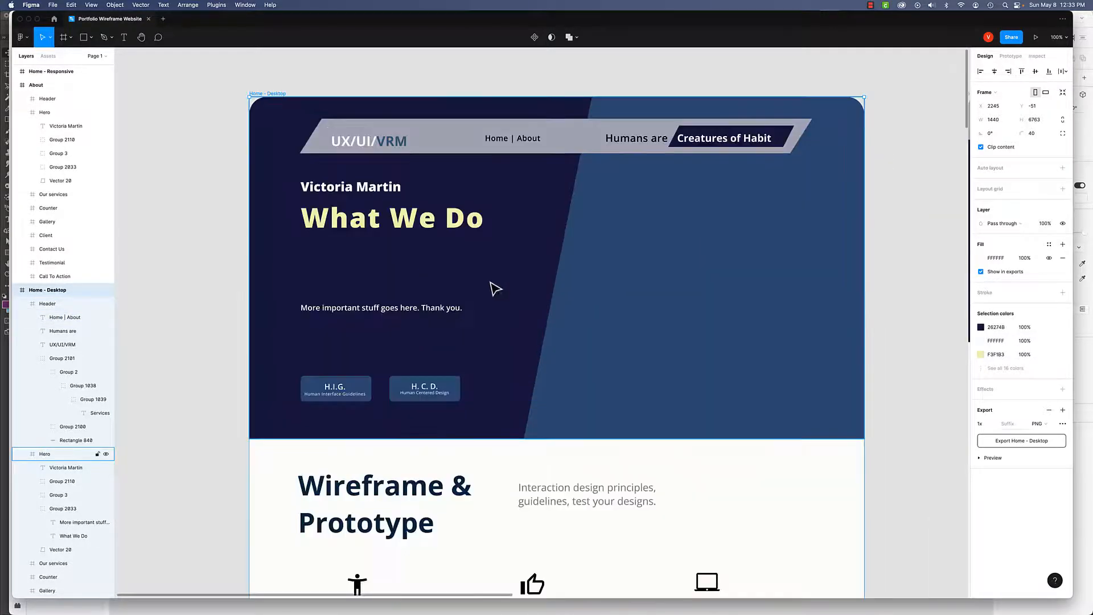
left_click(530, 144)
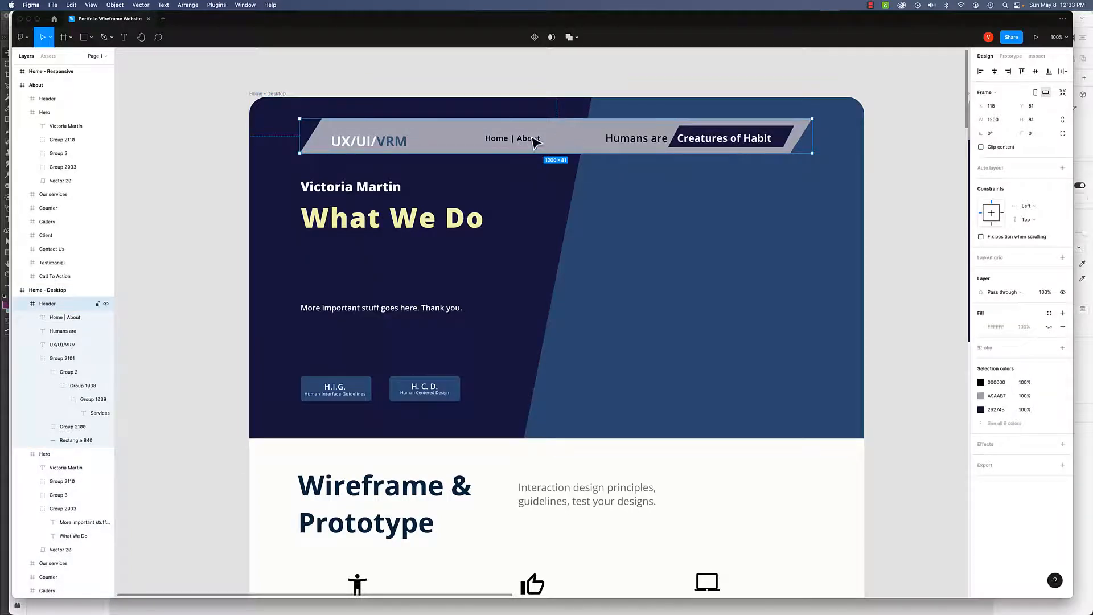
left_click(532, 142)
double_click(531, 140)
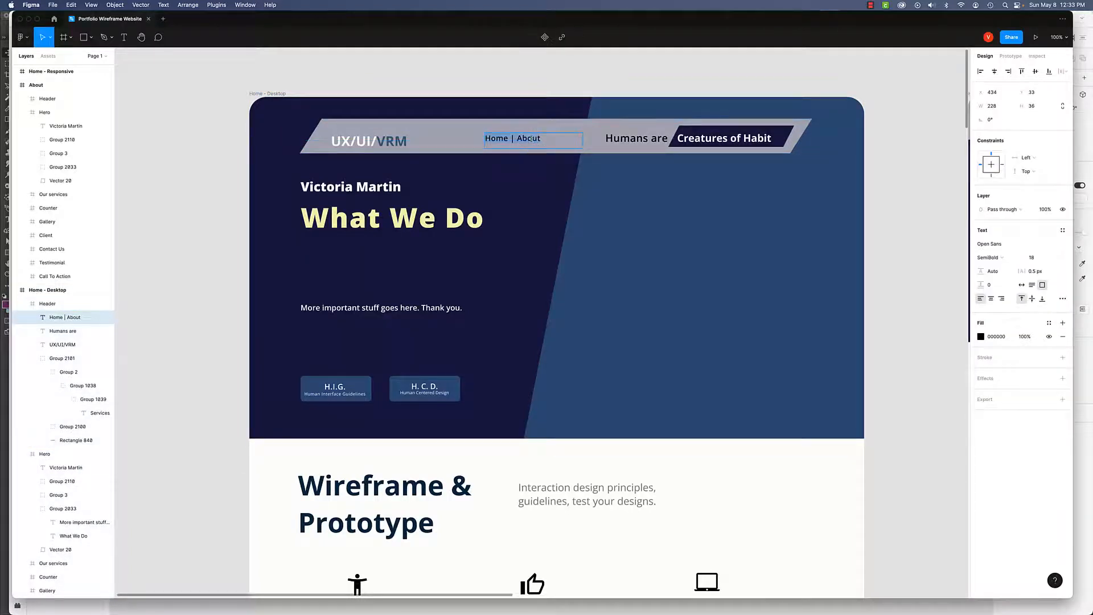
key("super+minus")
key("super+minus")
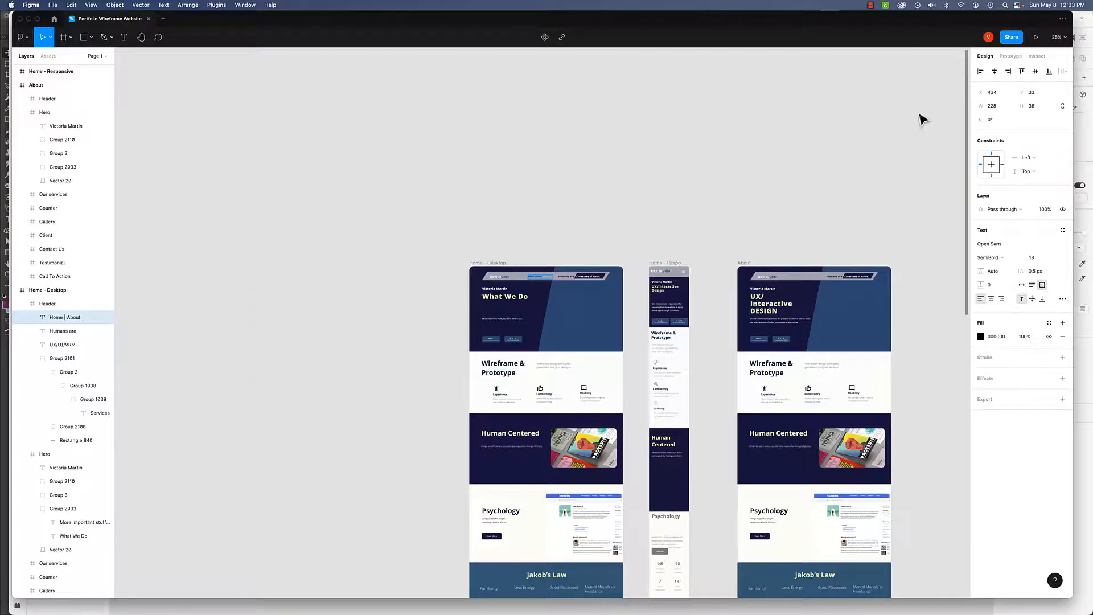
- Preview the Figma prototype, follow the About link, and close the preview tab
left_click(1037, 38)
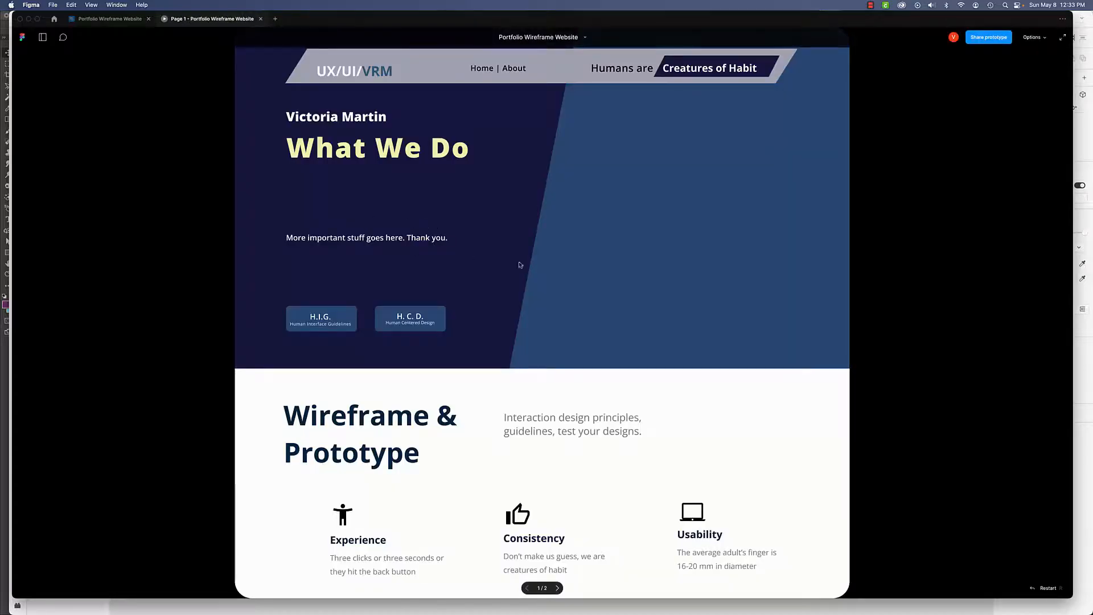
left_click(515, 70)
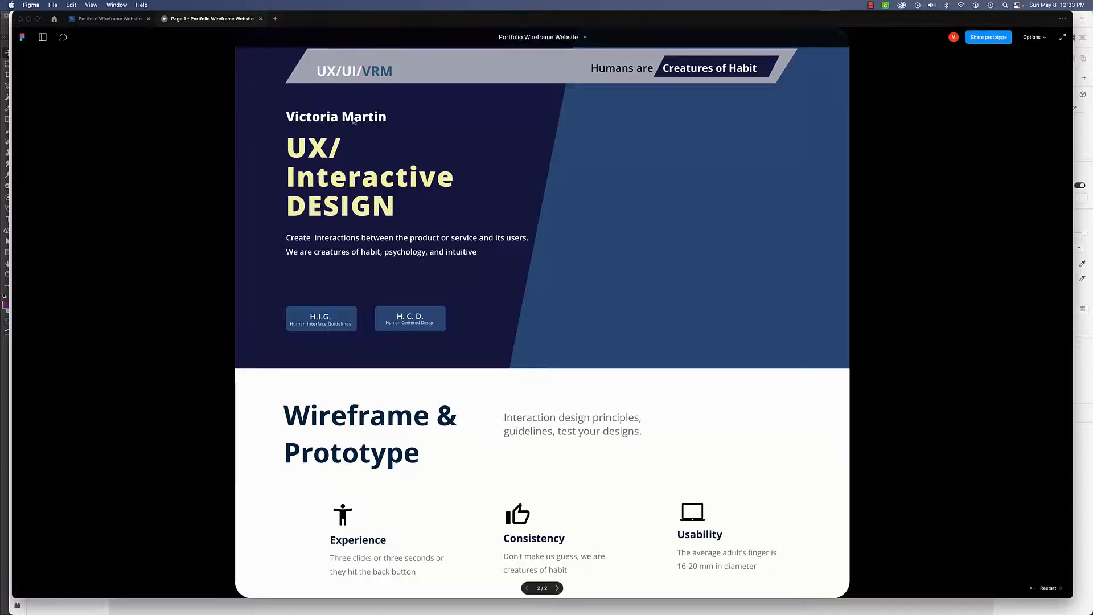
left_click(261, 19)
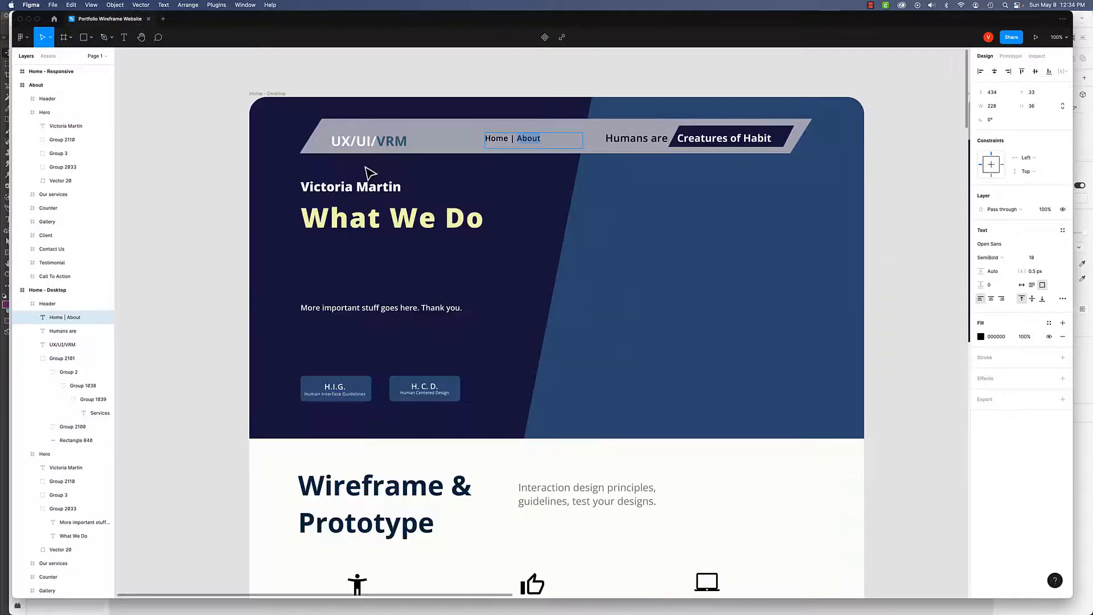
- Return to XD and place a 1920 × 288 px black rectangle over the footer section
key("super+Tab")
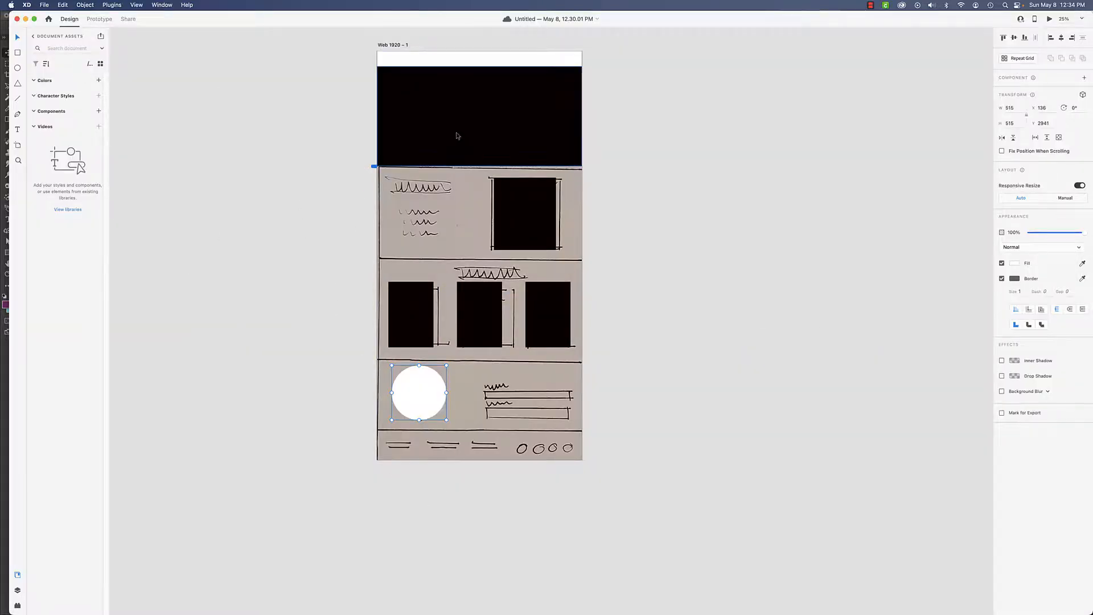
left_click(478, 137)
mouse_move(513, 94)
left_mouse_down()
mouse_move(510, 384)
mouse_move(479, 373)
mouse_move(464, 448)
mouse_move(456, 430)
left_mouse_up()
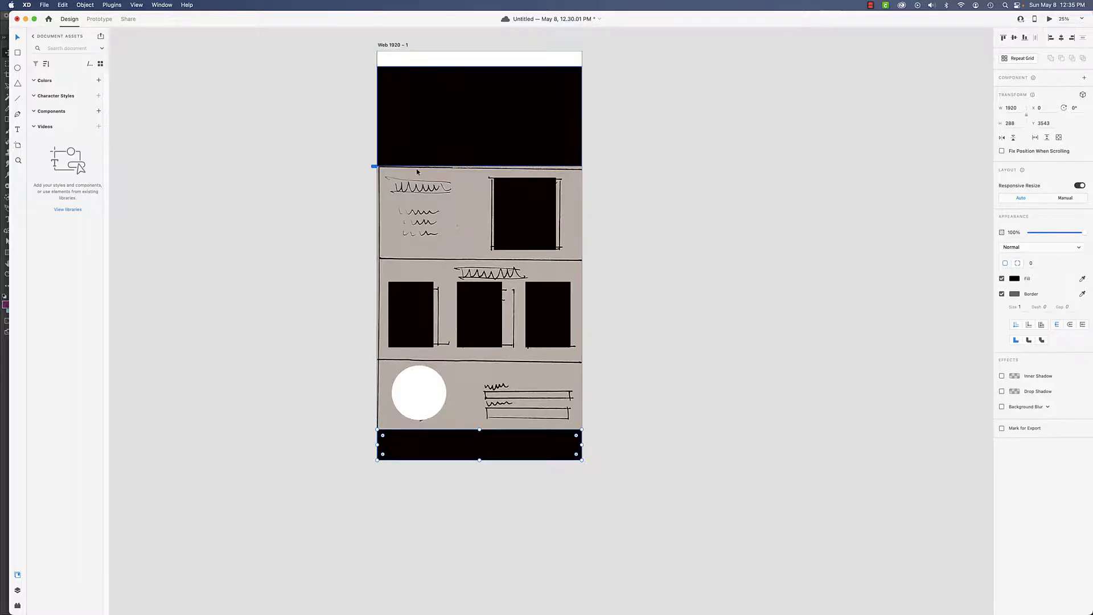
- Change the footer rectangle's fill to the light blue-grey #B0C5C7
left_click(1014, 279)
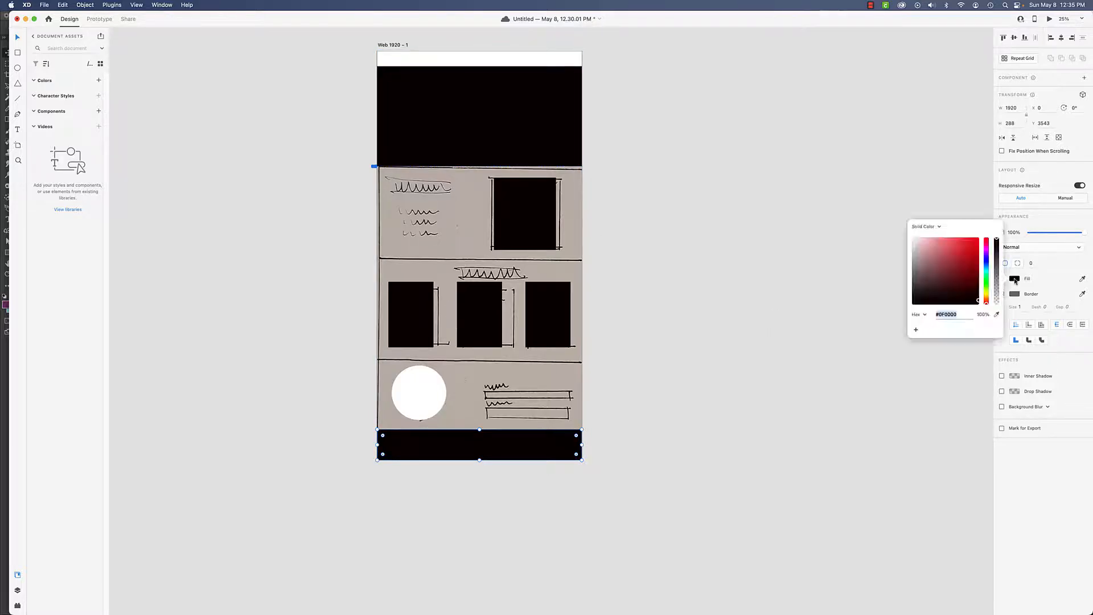
left_click(1014, 279)
left_click(1015, 279)
left_click_drag(987, 290, 920, 254)
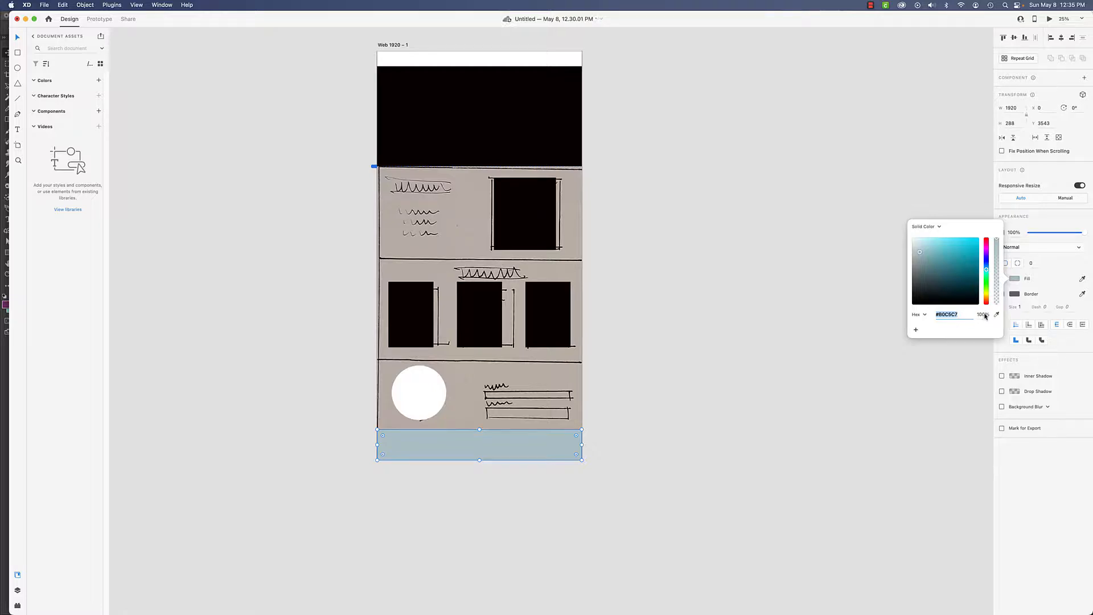
- Try the footer fill at 50% opacity, then set it back to 100%
left_click(984, 314)
type("50")
key("Return")
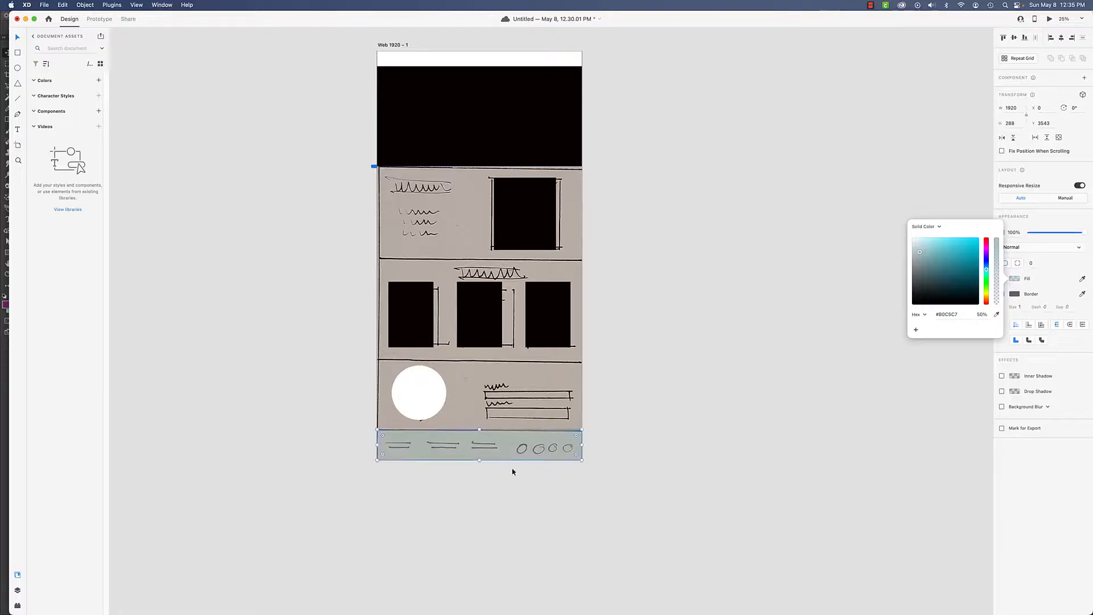
left_click(989, 313)
type("100")
key("Return")
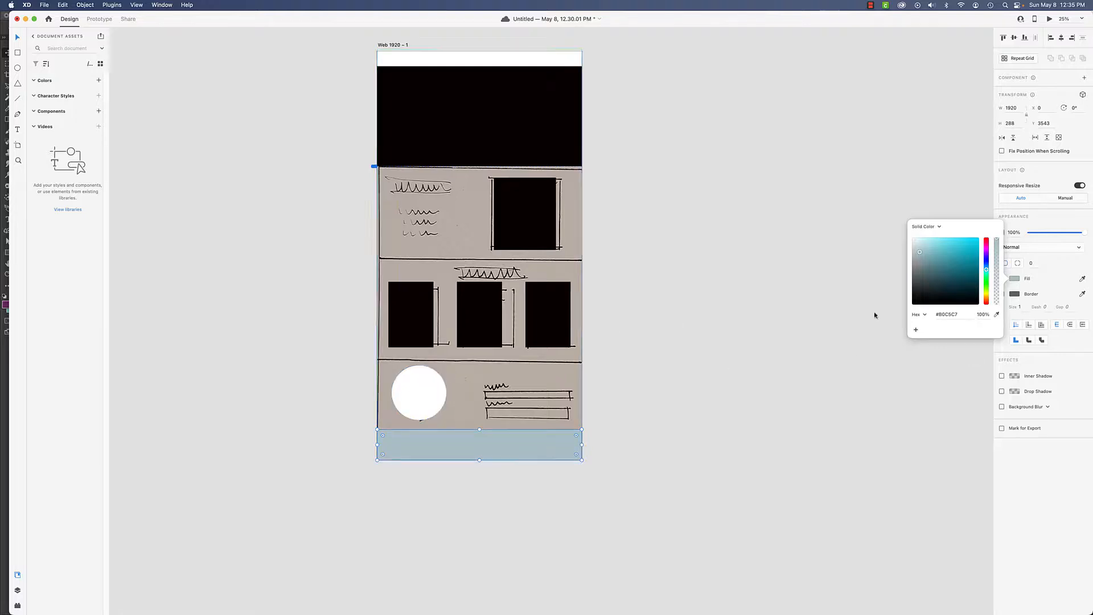
- Copy the fill's hex code B0C5C7 and switch to Photoshop
left_click(960, 315)
key("super+c")
key("super+Tab")
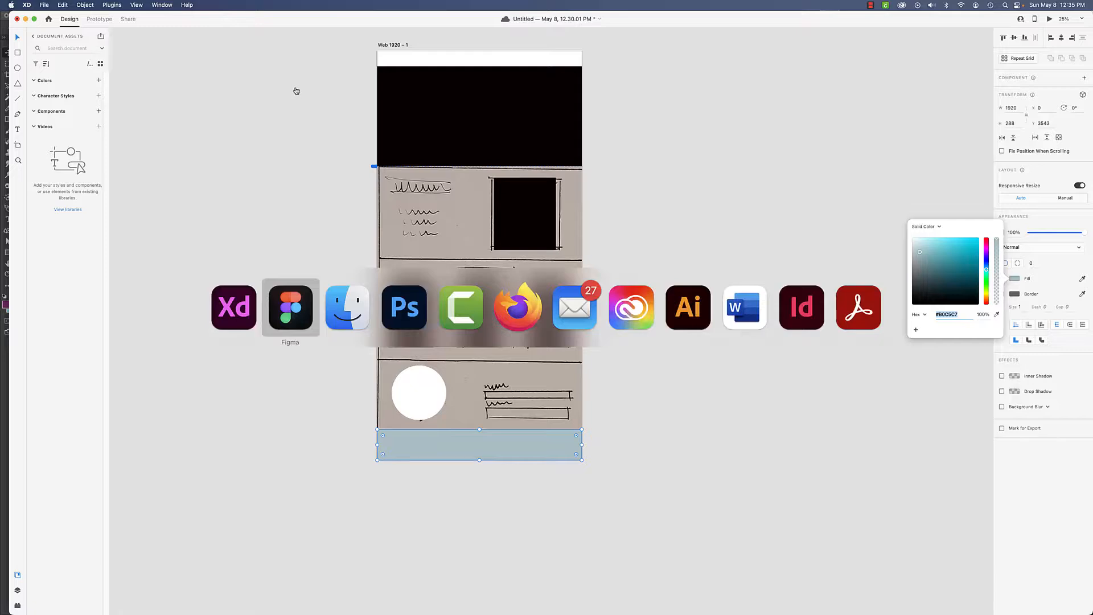
key("super+Tab")
key("super+Tab")
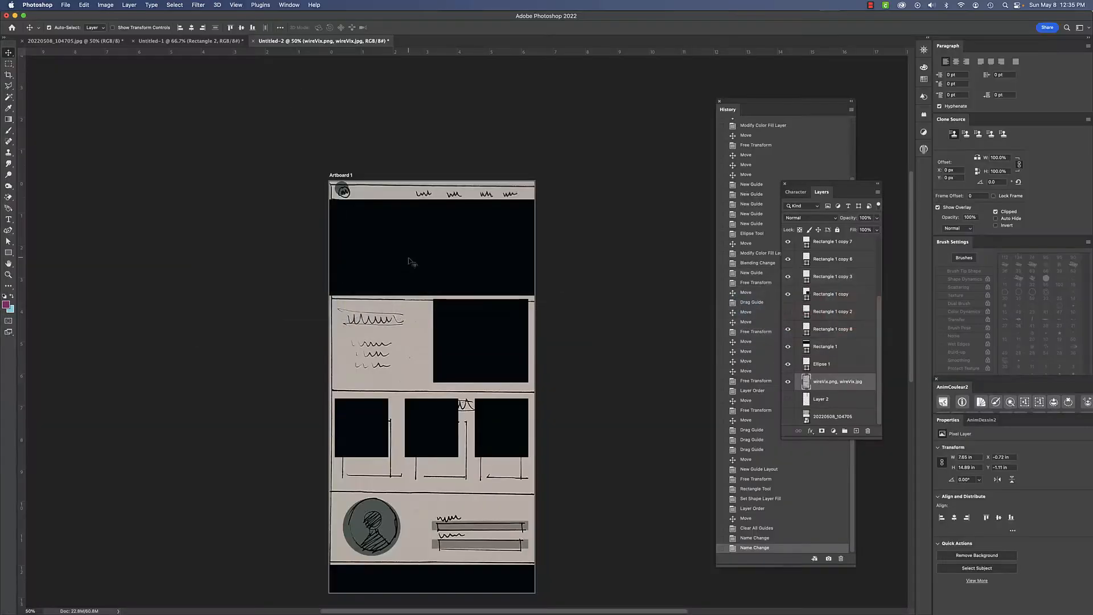
- Recolor the Rectangle 1 hero layer's fill to #B0C5C7 in Photoshop
left_click(412, 261)
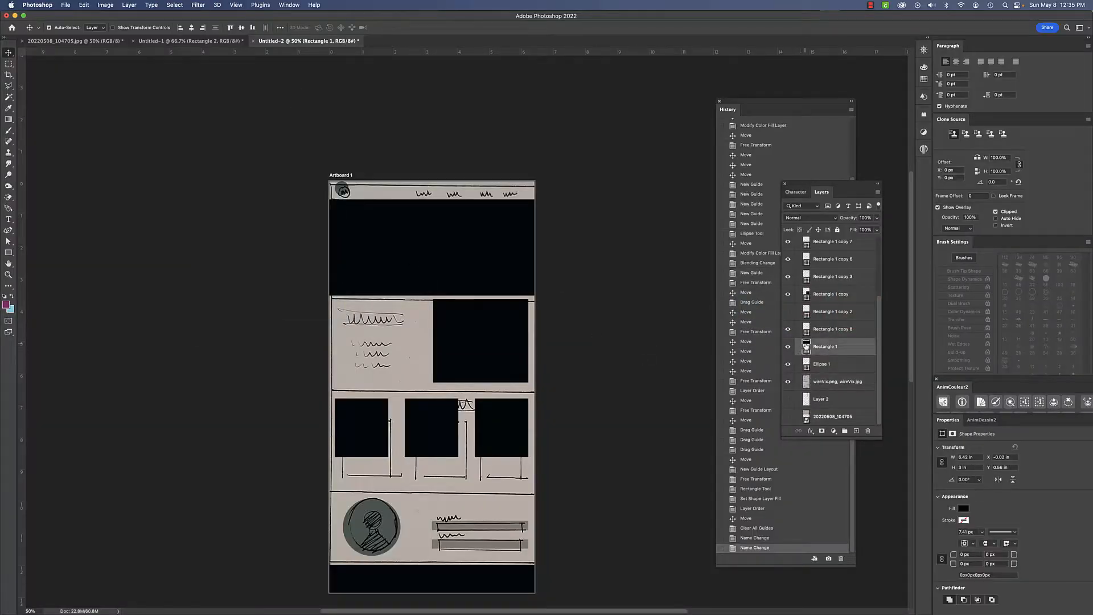
double_click(806, 347)
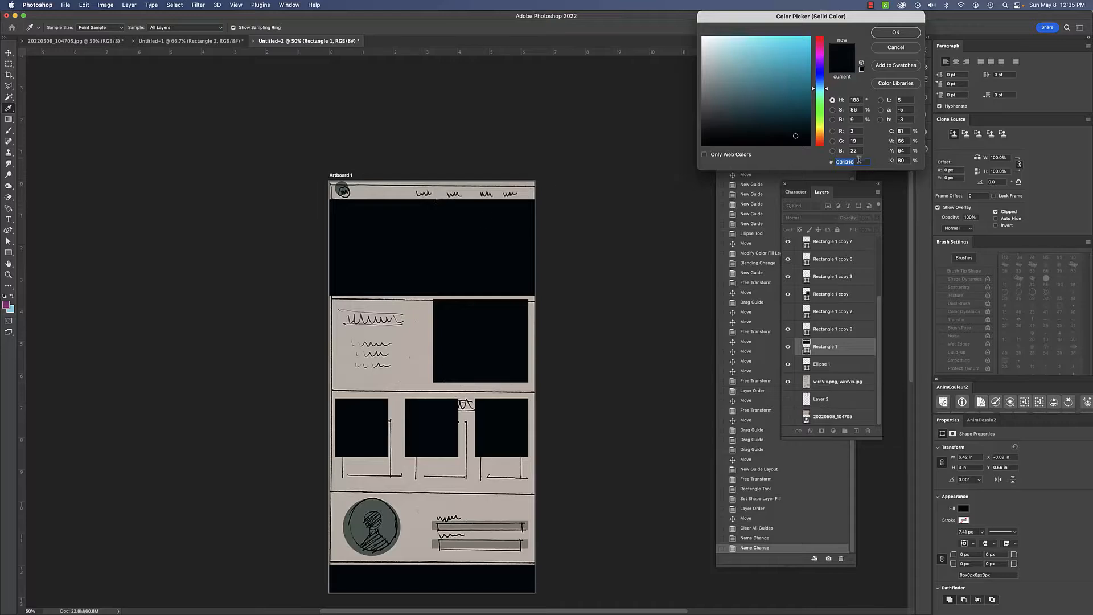
left_click(714, 60)
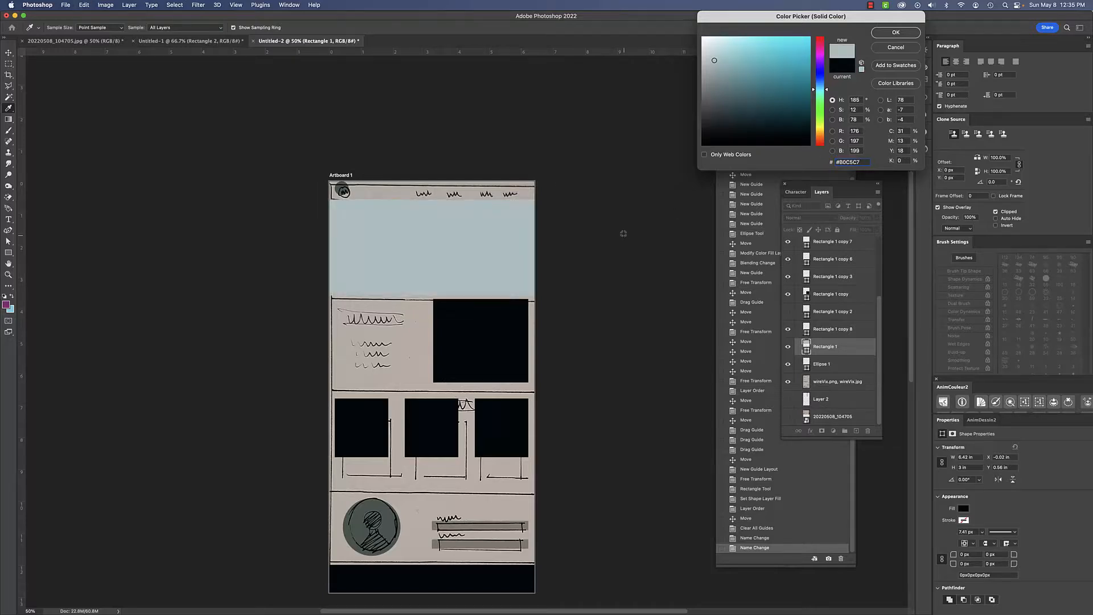
left_click(896, 32)
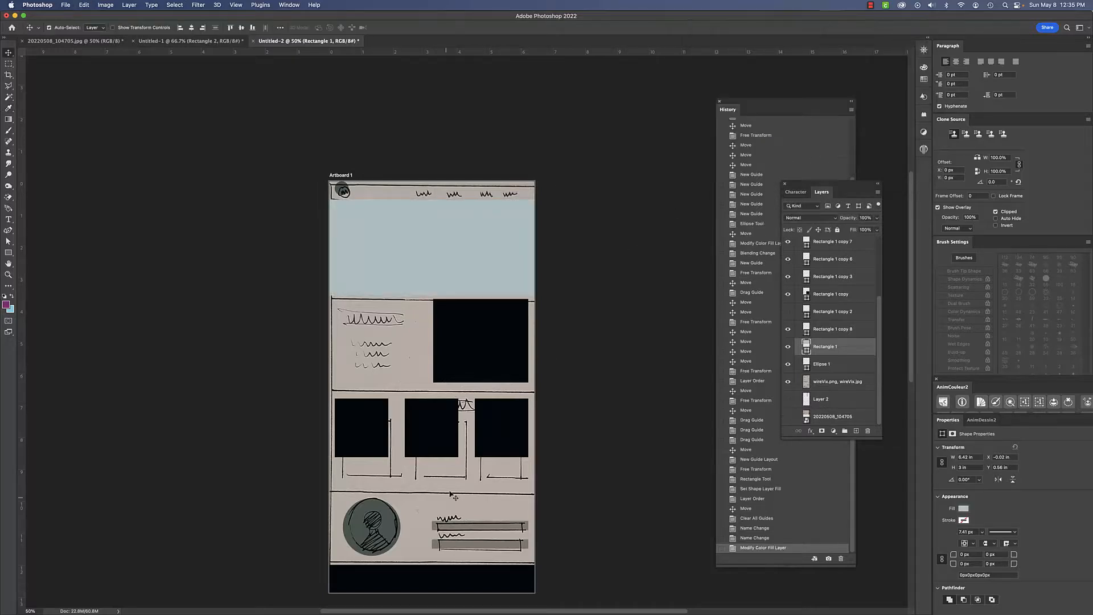
- Set the Ellipse 1 avatar layer's fill to the pasted hex color #B0C5C7
left_click(381, 529)
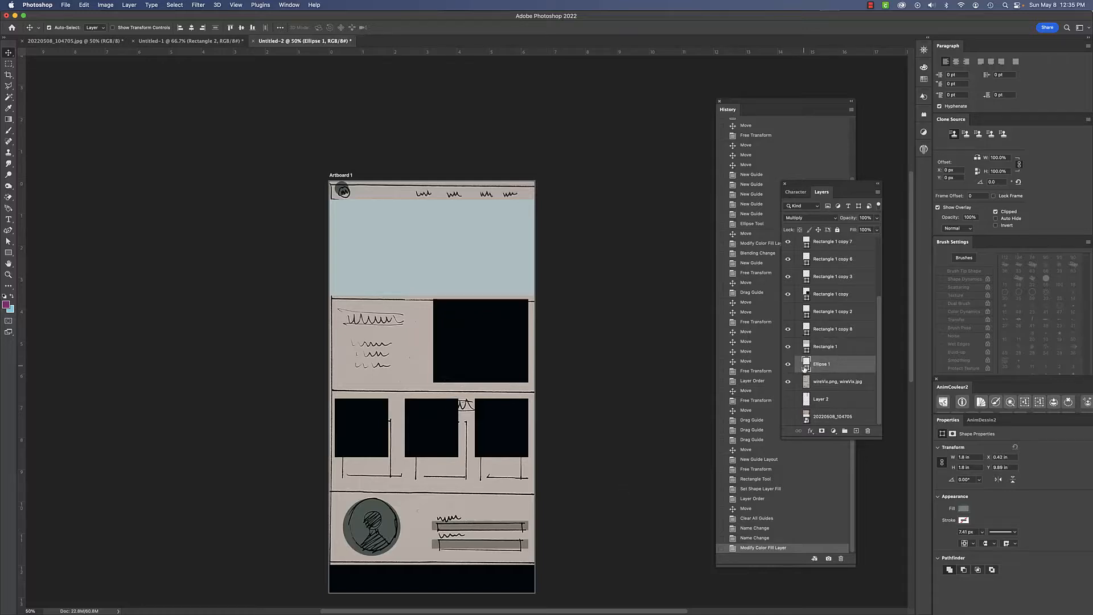
double_click(804, 365)
double_click(863, 163)
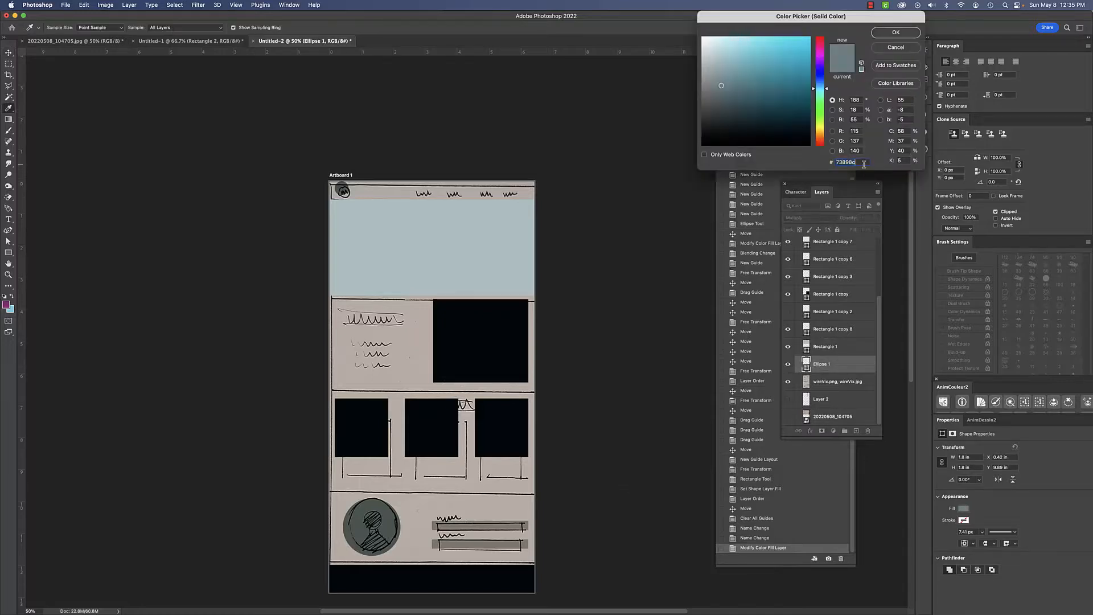
key("super+v")
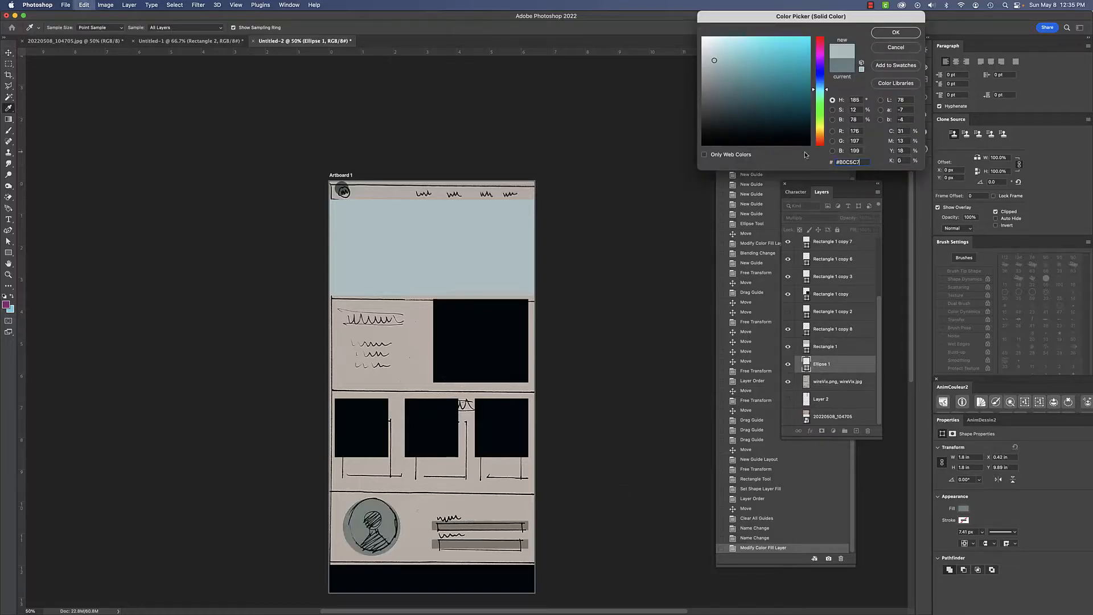
left_click(886, 36)
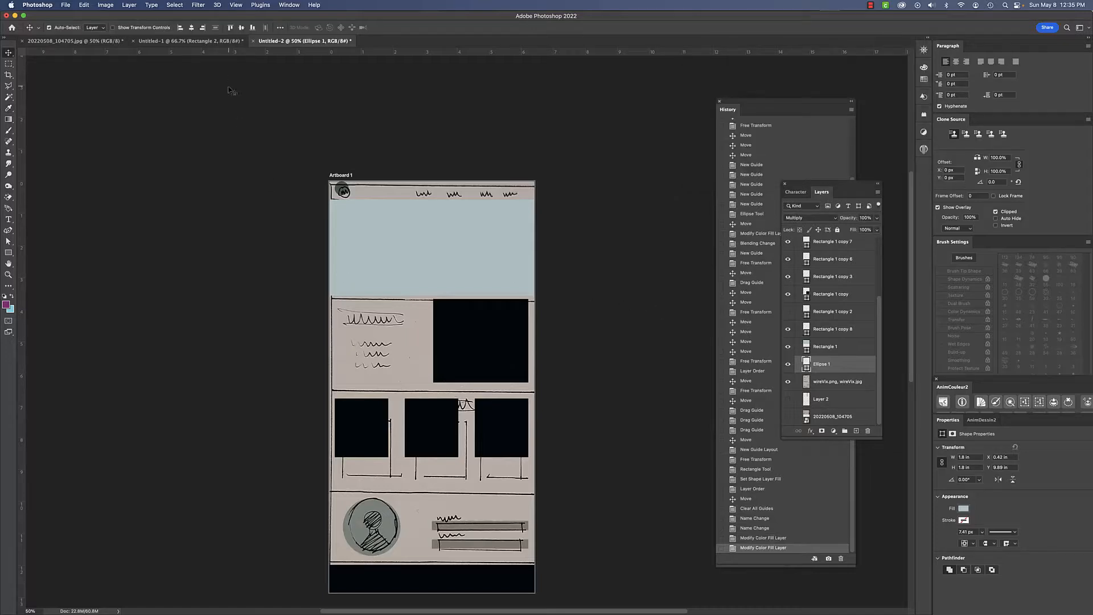